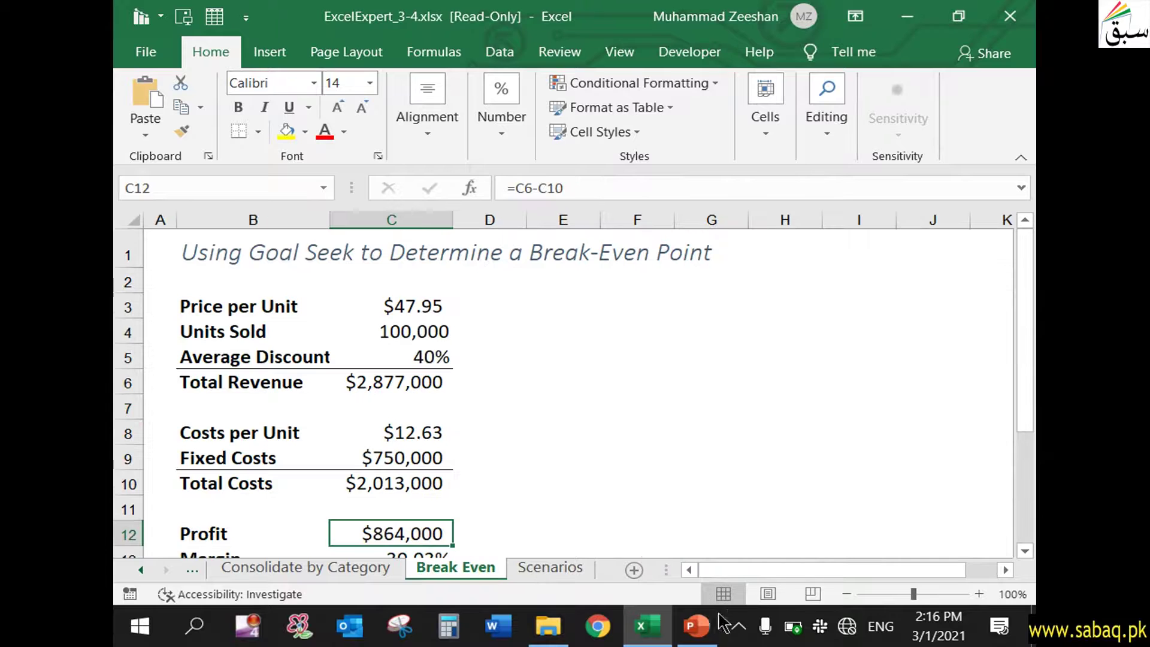
Read Task 1 in the PowerPoint slide show, return to Excel and examine the price, units sold and profit cells on the Break Even worksheet.
left_click(701, 628)
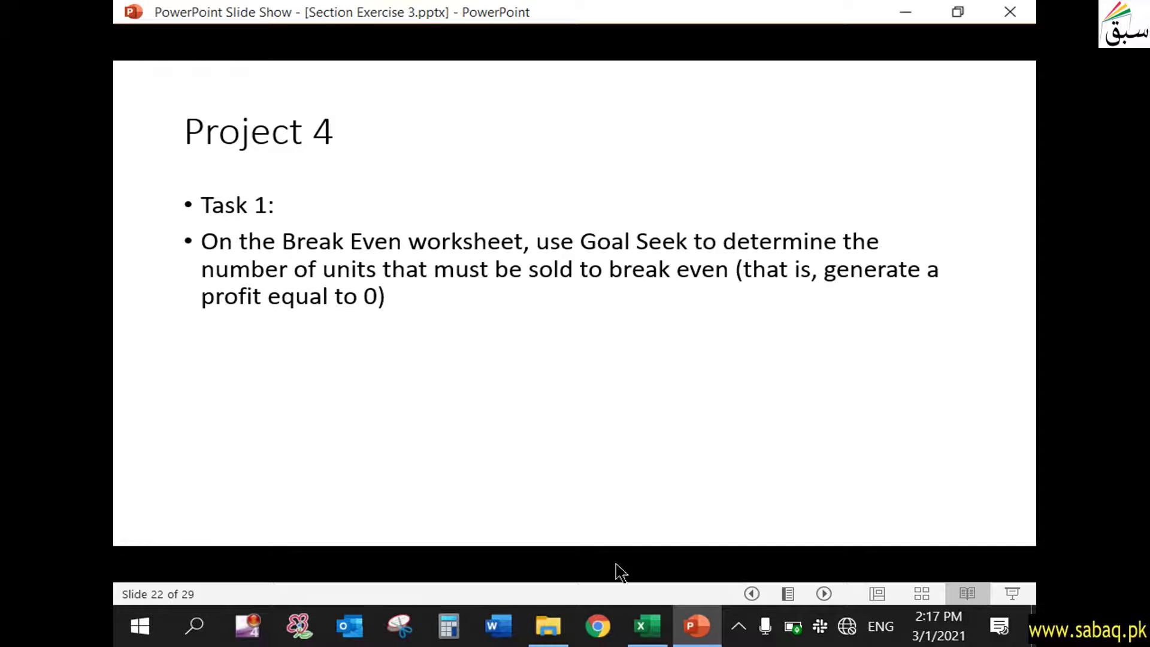
left_click(646, 625)
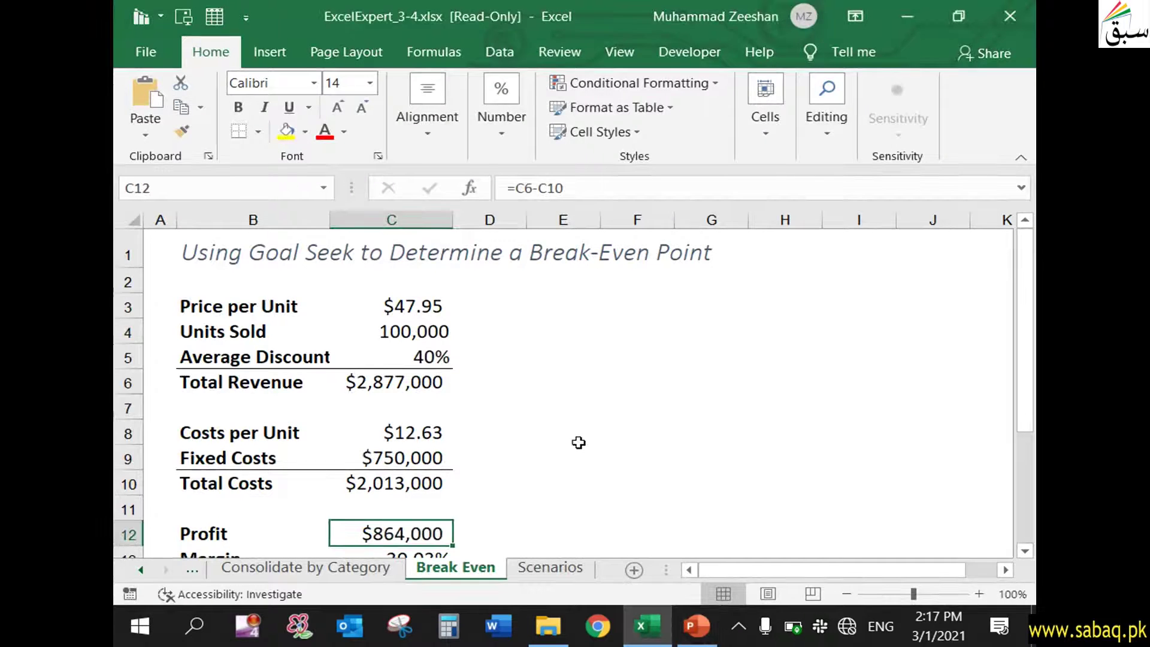
left_click(407, 332)
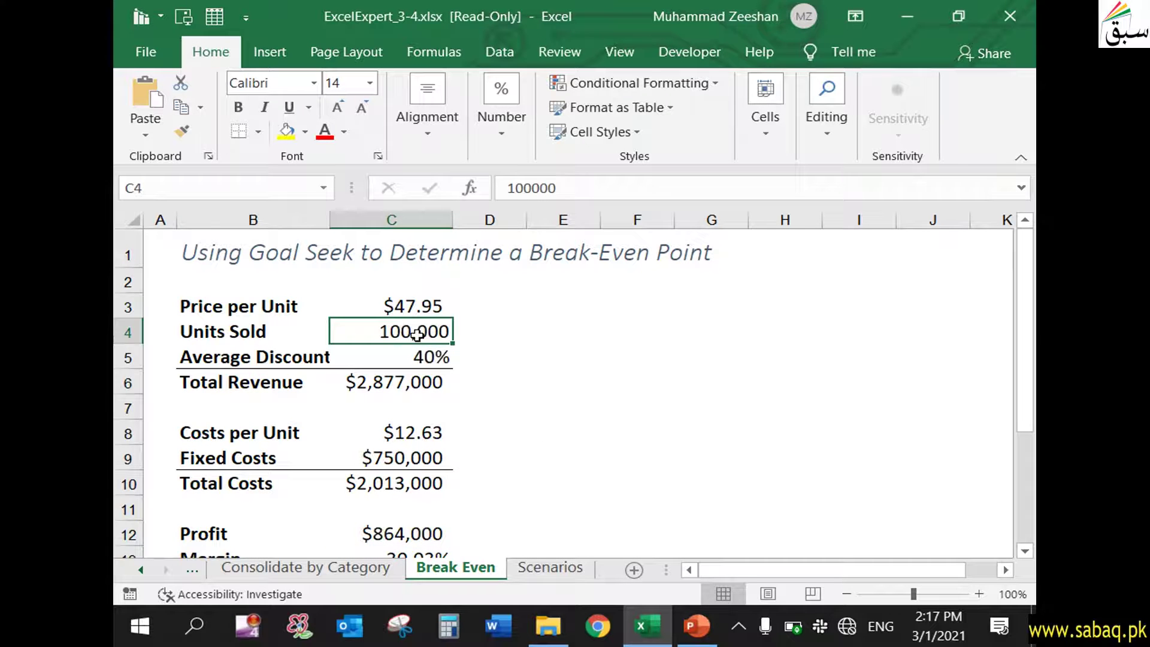
left_click(425, 308)
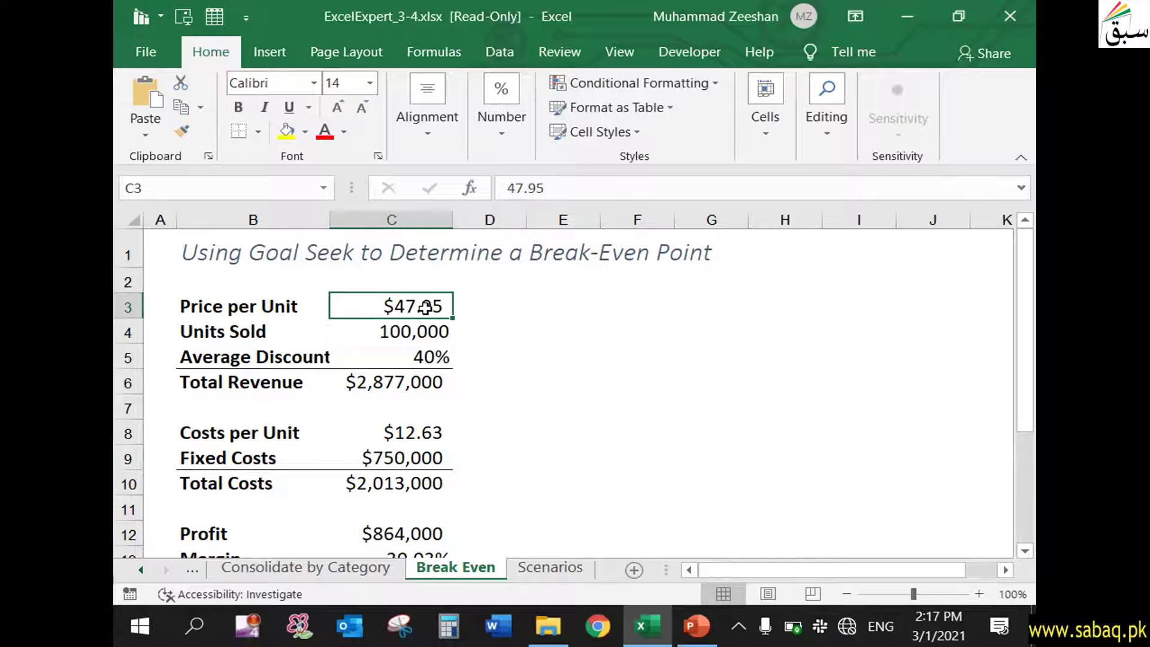
left_click(420, 328)
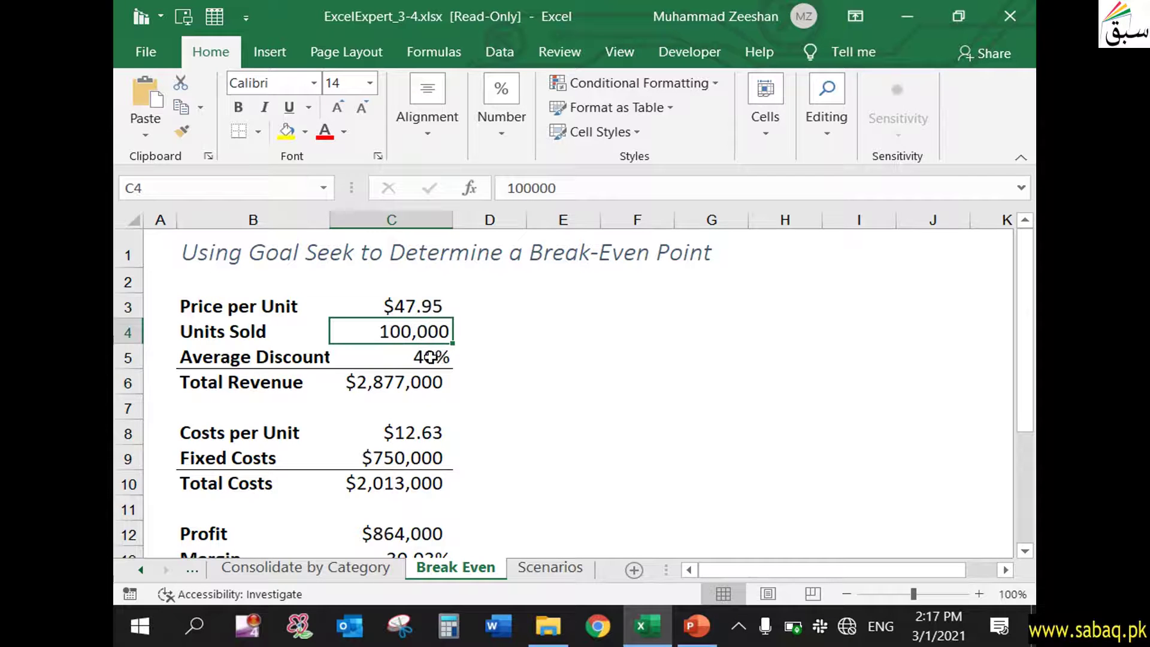
scroll(577, 485, "down", 1)
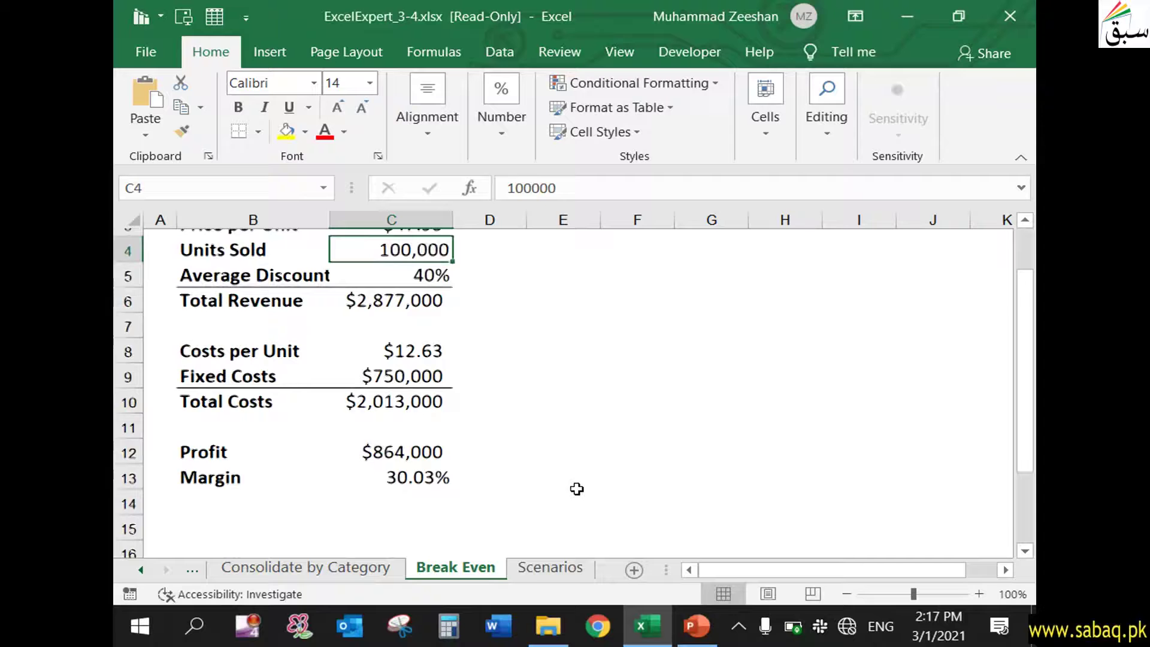
left_click(438, 447)
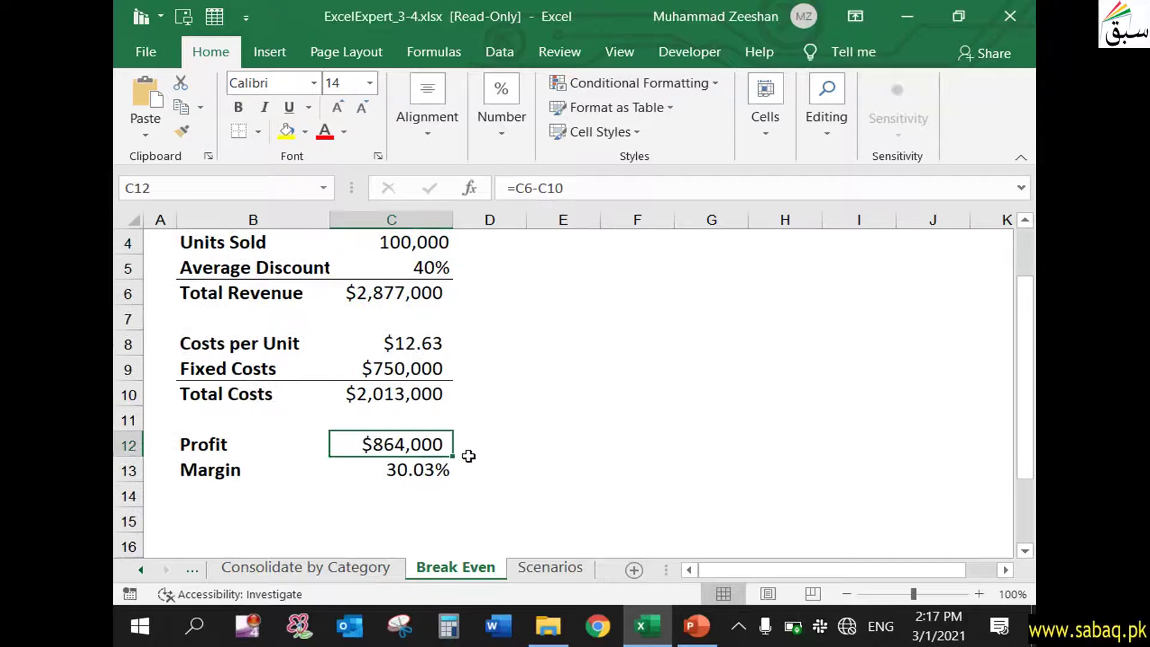
scroll(466, 464, "up", 1)
scroll(469, 464, "up", 1)
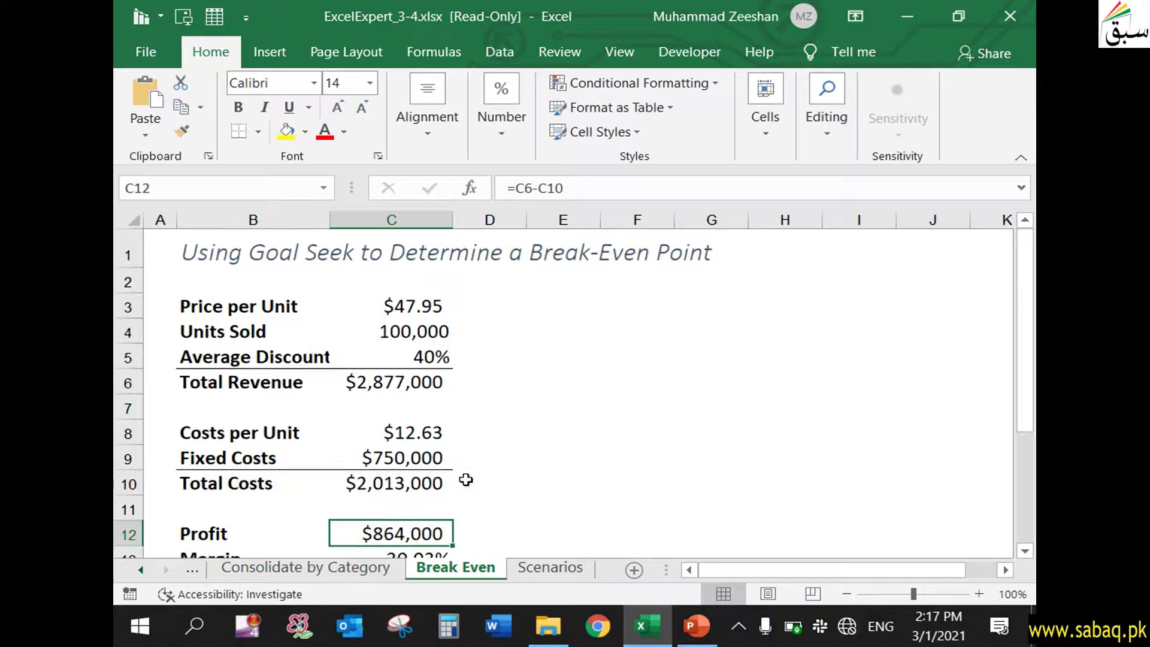
left_click(399, 343)
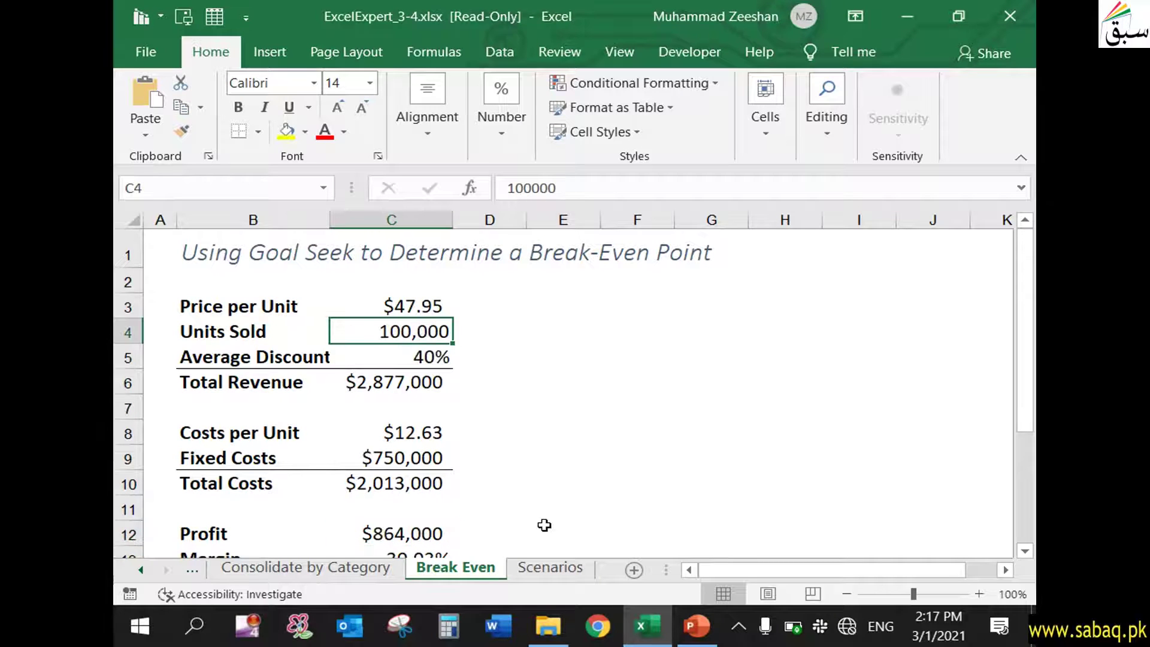
Start Goal Seek on the Break Even worksheet with the Profit cell C12 as the set cell and a target value of 0.
left_click(439, 531)
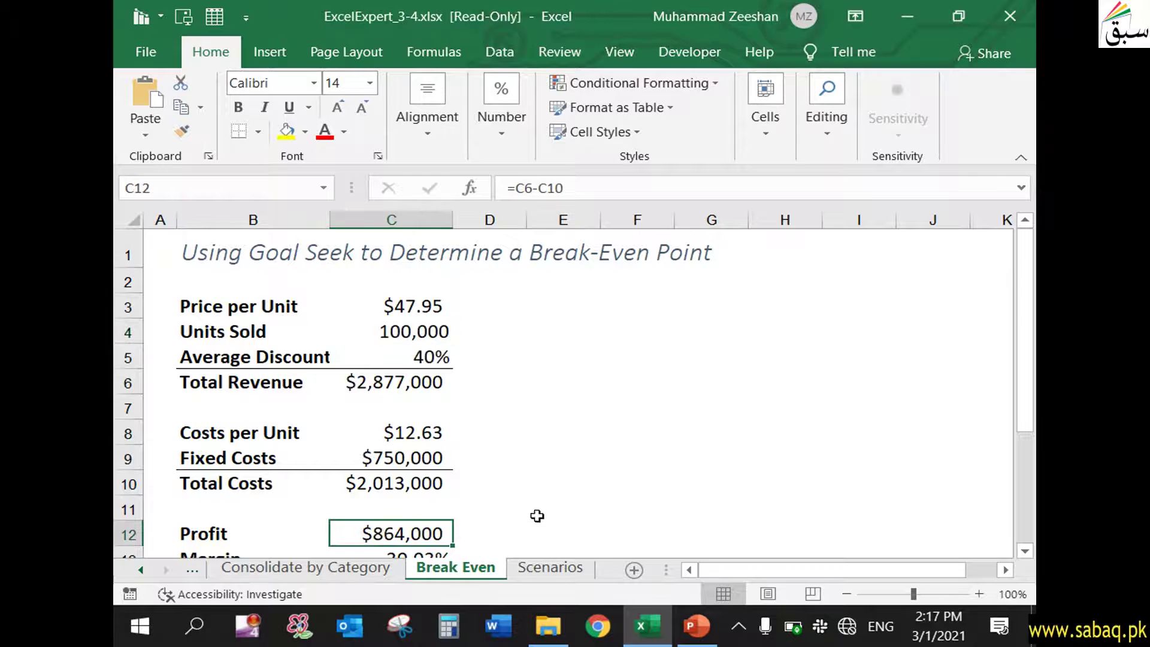
scroll(527, 542, "down", 1)
scroll(527, 545, "down", 1)
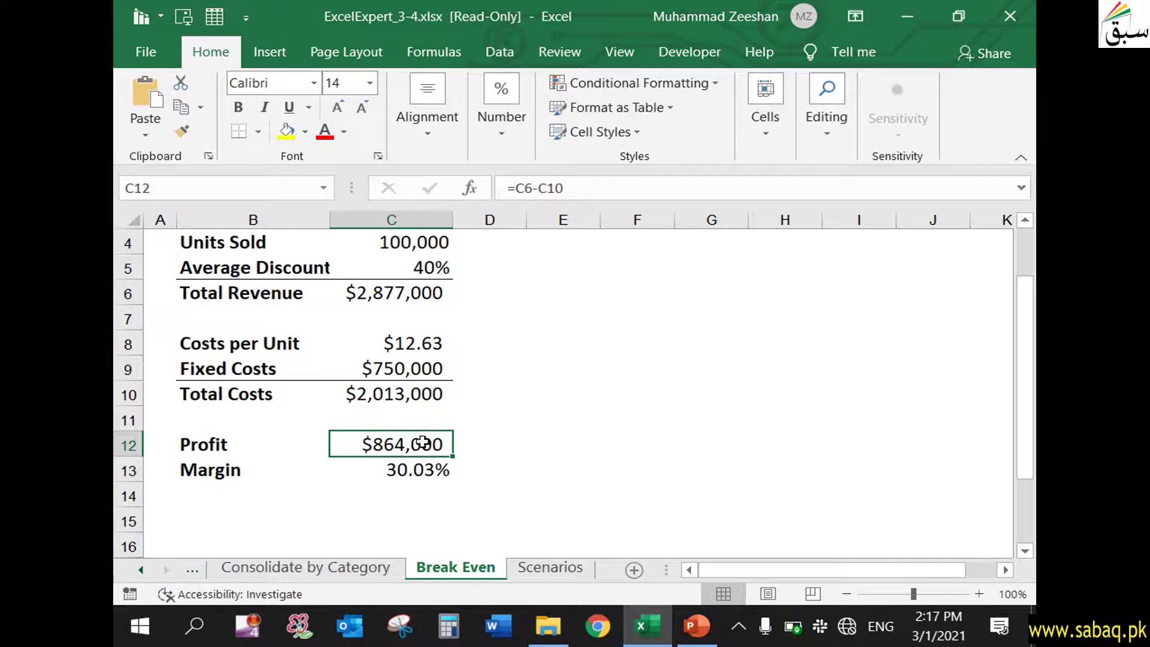
left_click(502, 54)
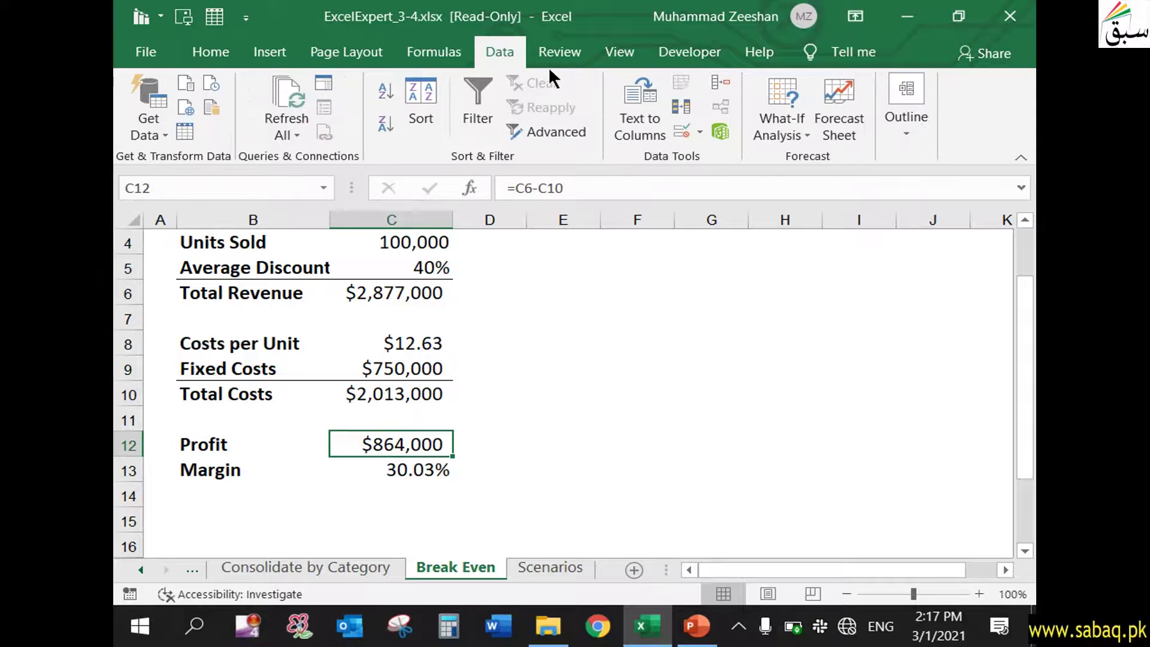
left_click(785, 132)
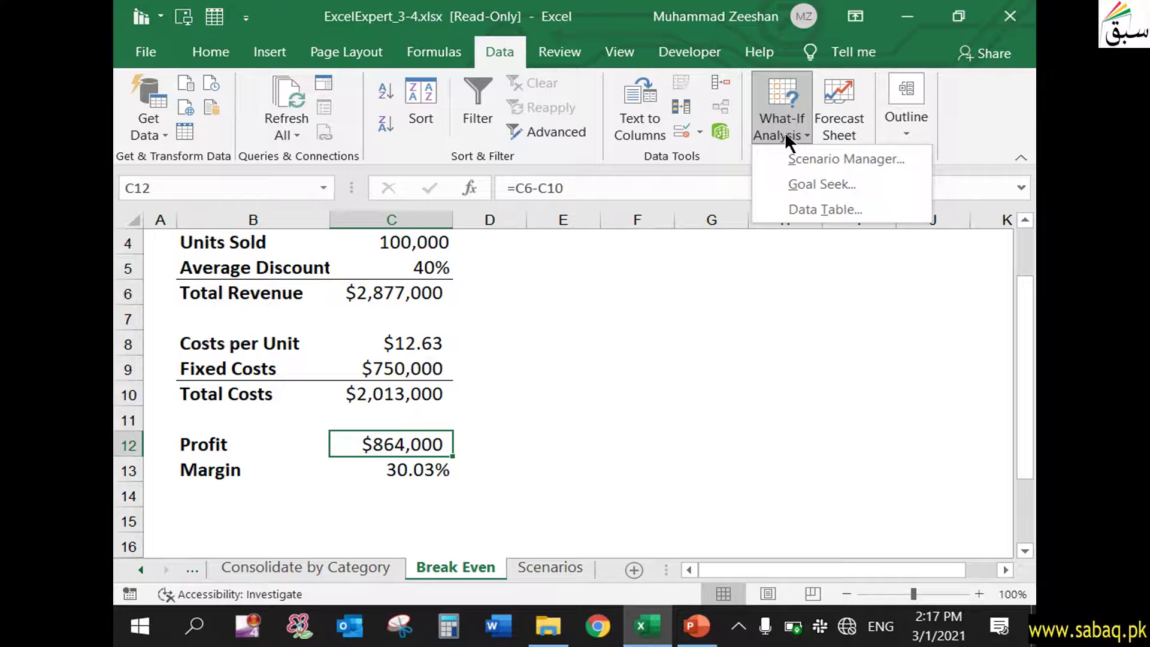
left_click(807, 184)
left_click_drag(412, 139, 837, 254)
left_click(816, 277)
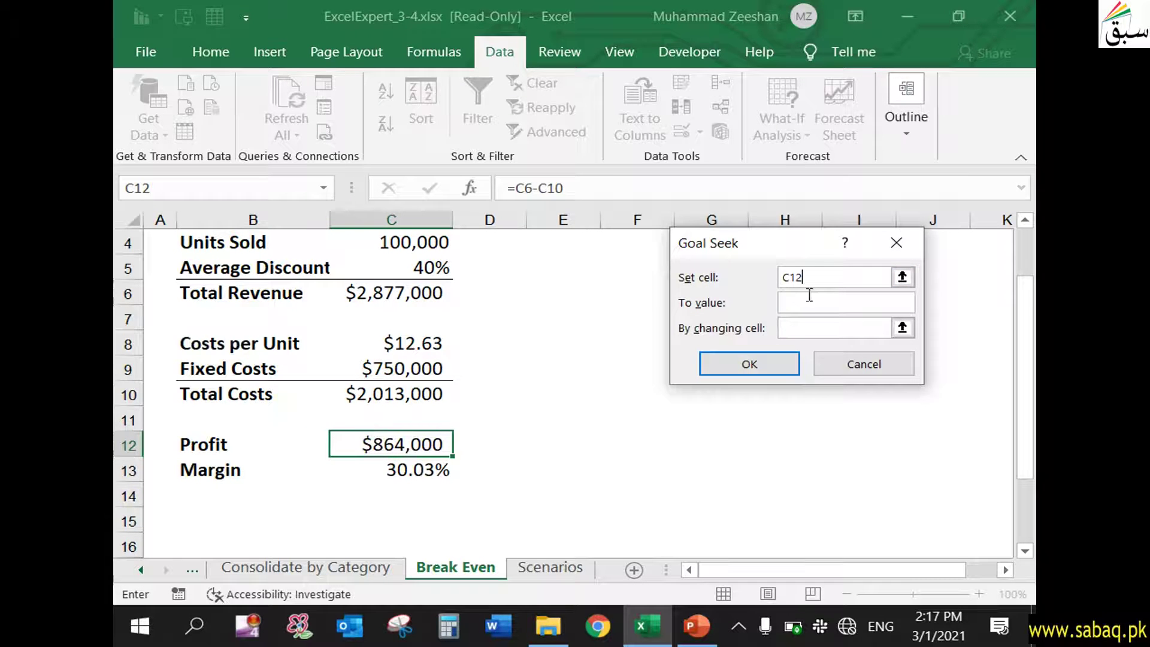
left_click(813, 304)
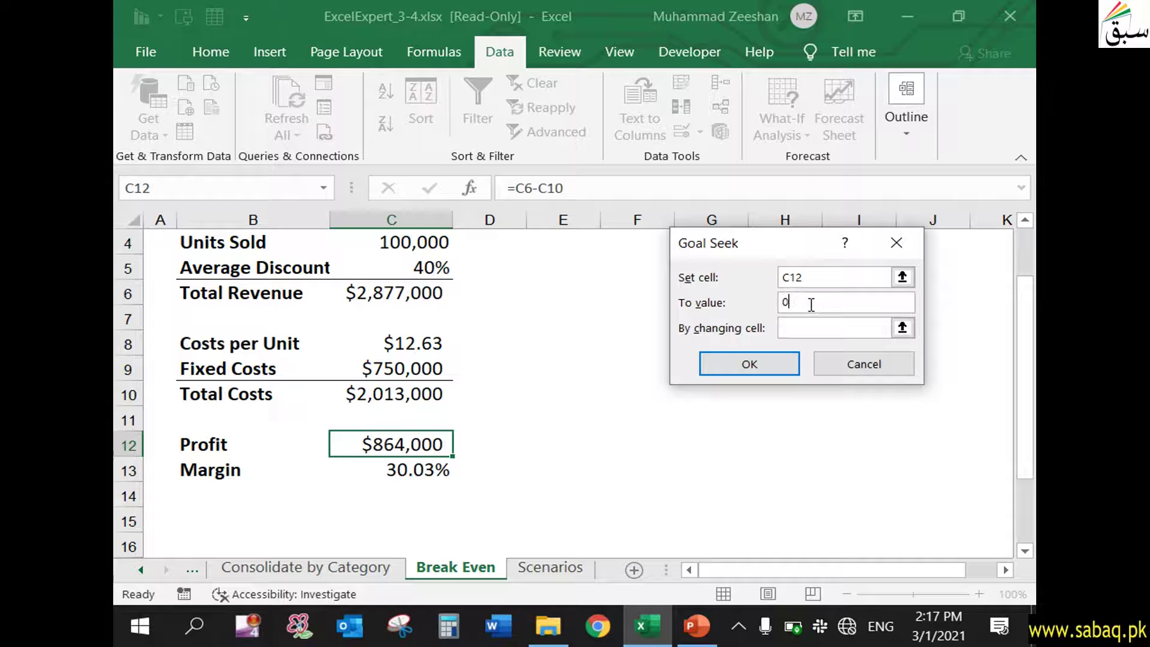
Recheck the task in PowerPoint, choose the Units Sold cell C4 as the changing cell in Excel, and run Goal Seek, accepting its solution.
left_click(816, 329)
left_click(707, 628)
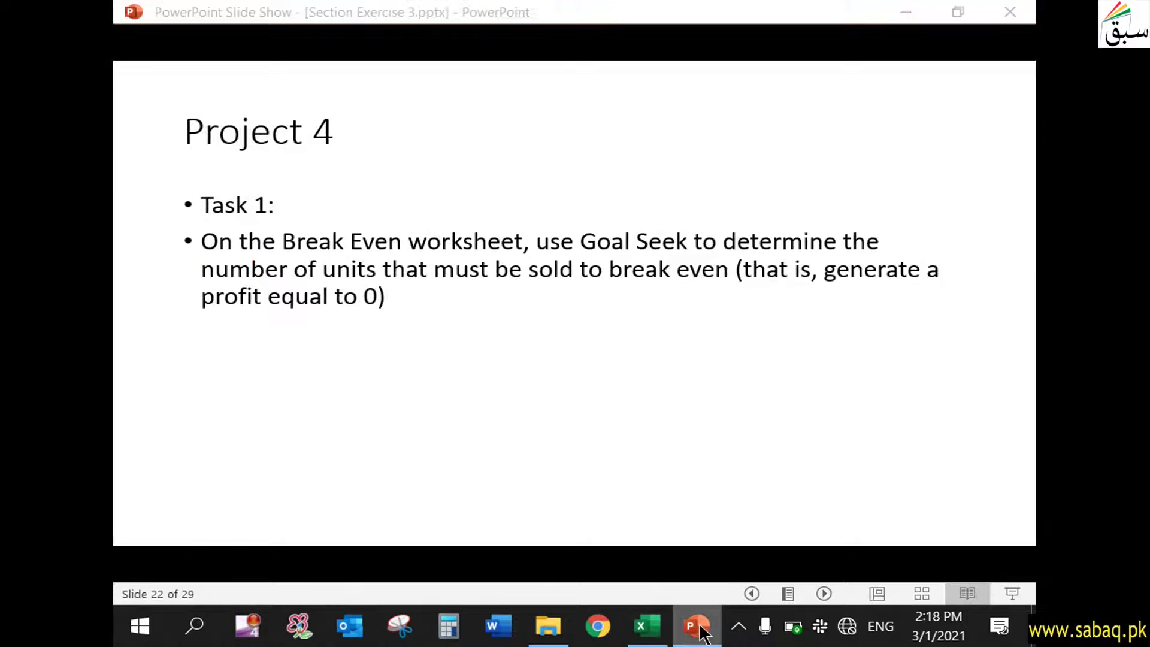
left_click(648, 627)
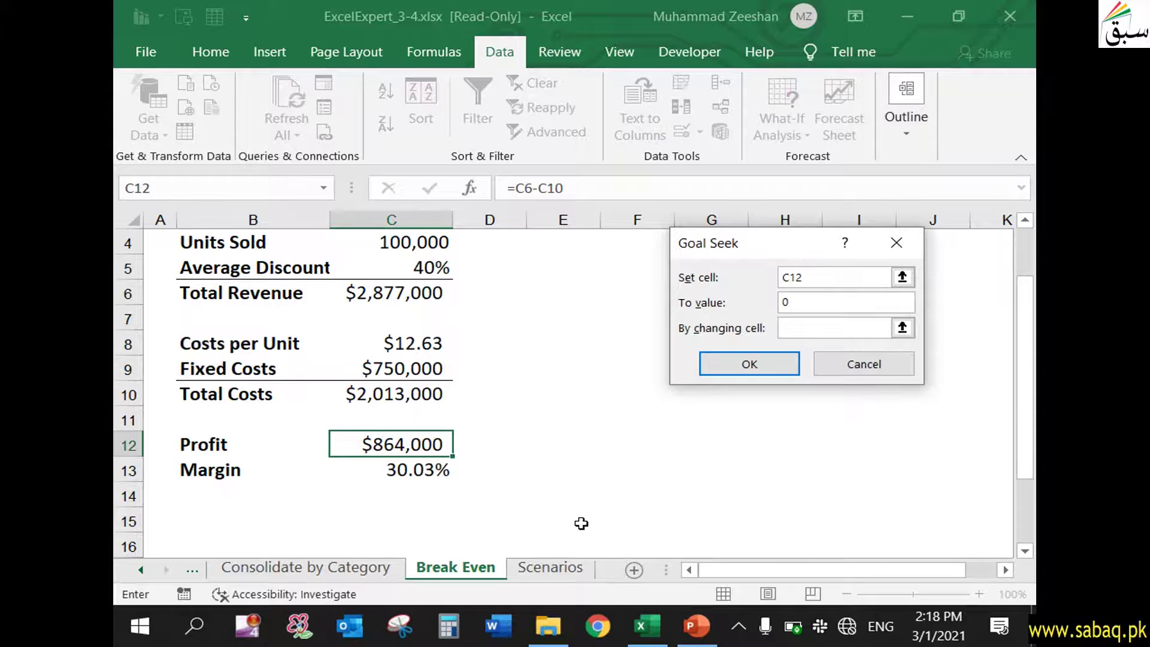
scroll(581, 523, "up", 1)
scroll(581, 522, "down", 1)
scroll(470, 483, "up", 1)
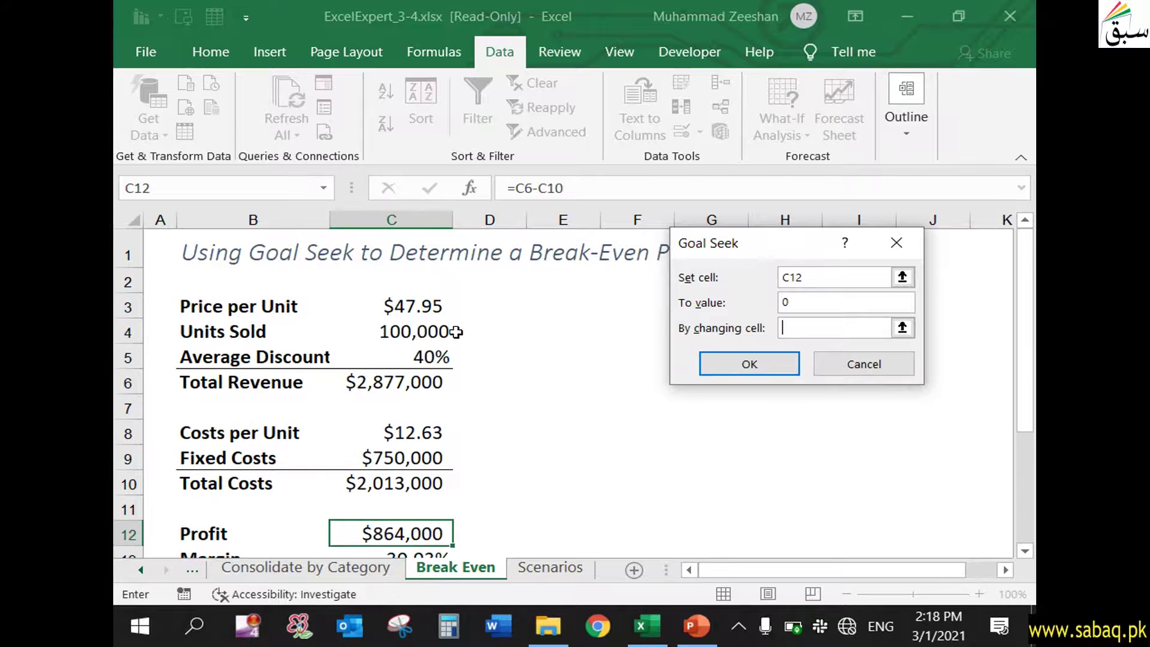
left_click(424, 331)
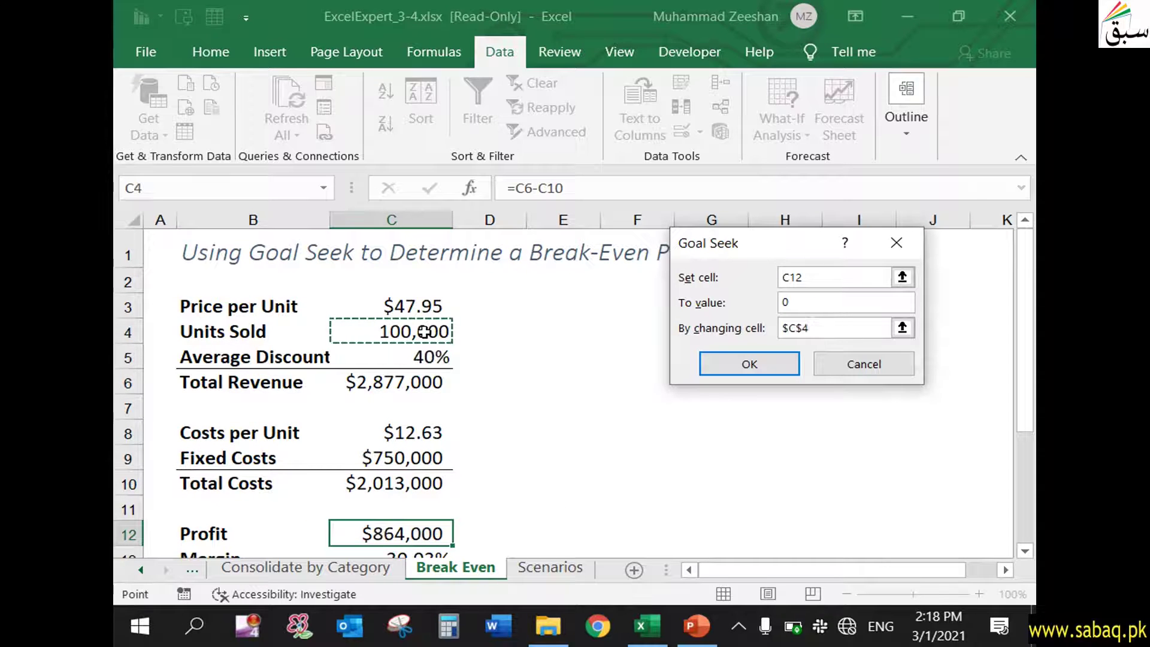
left_click(749, 363)
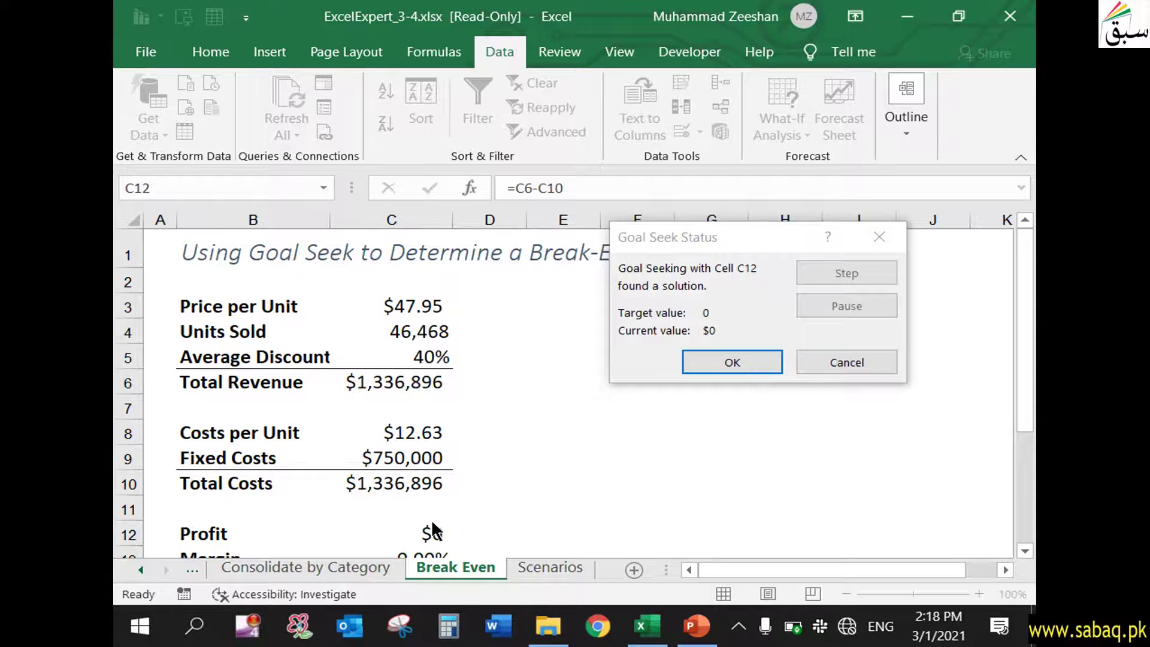
left_click(767, 363)
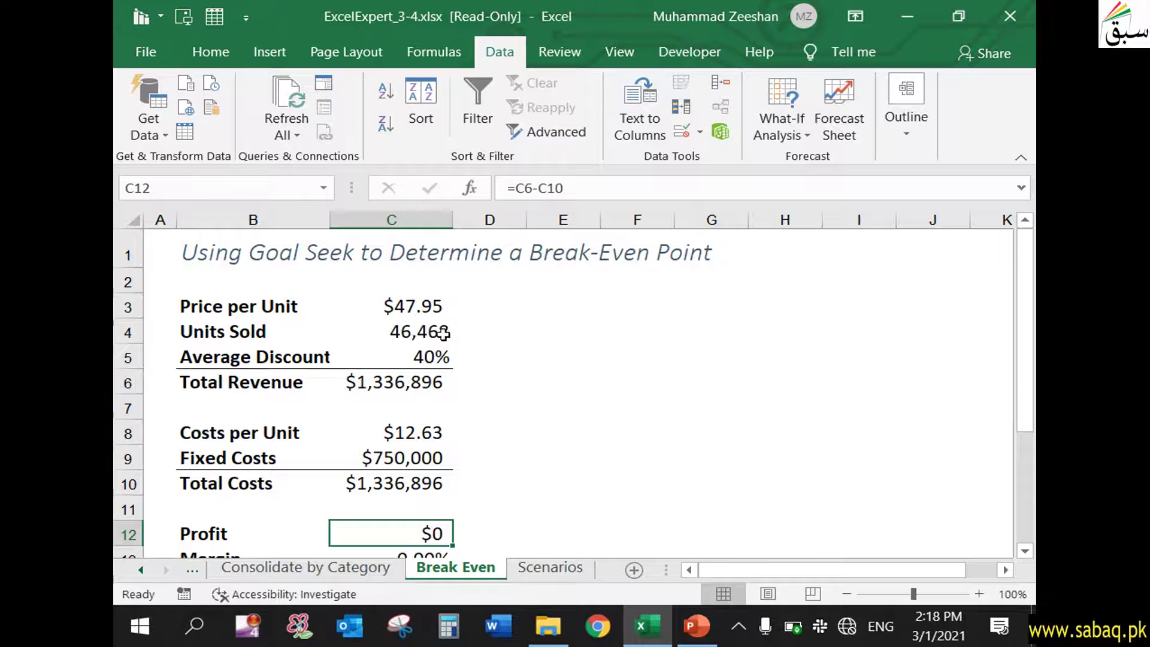
Examine the Units Sold and Profit cells on the Break Even worksheet after the goal seek.
left_click(419, 331)
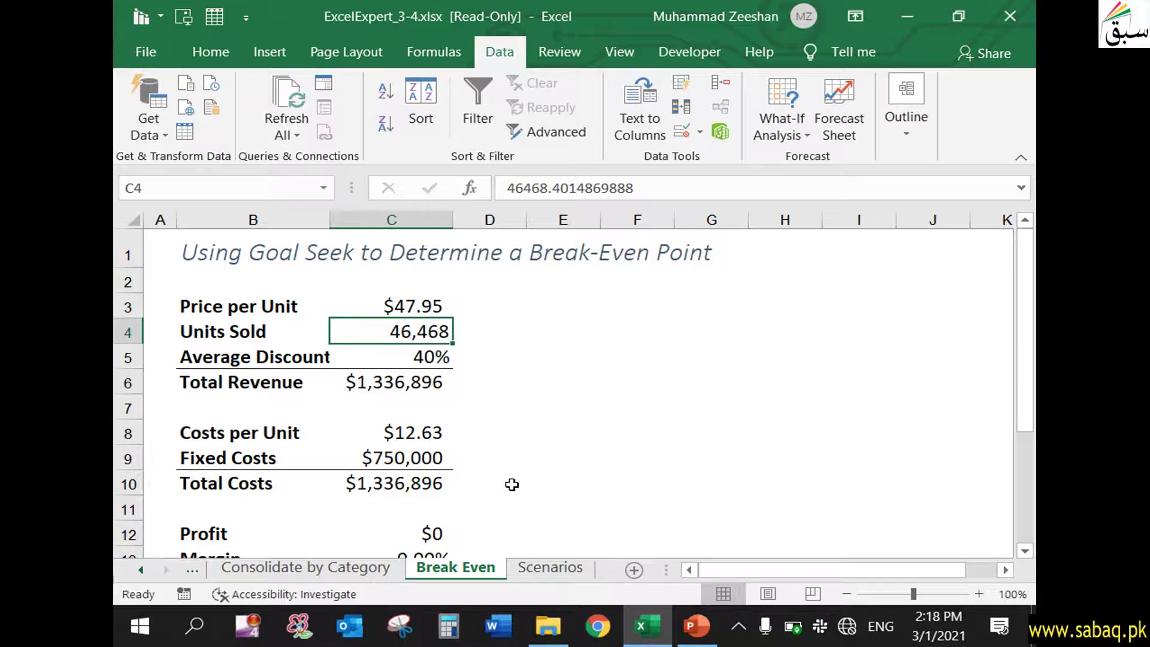
scroll(513, 484, "down", 1)
left_click(393, 444)
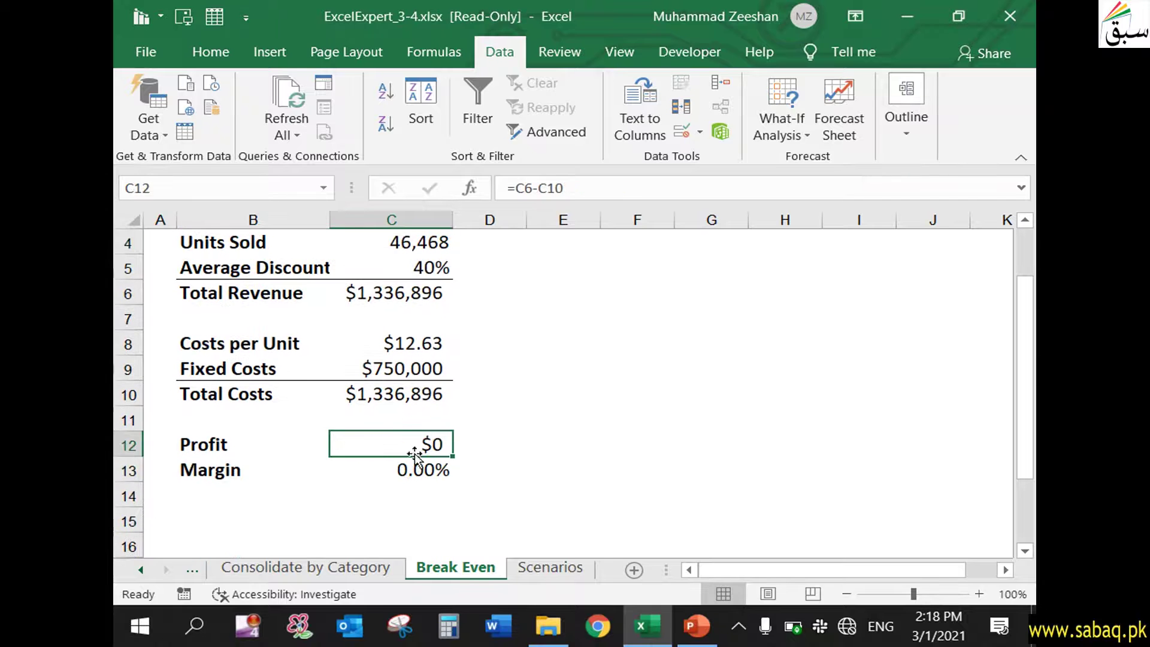
scroll(418, 459, "up", 1)
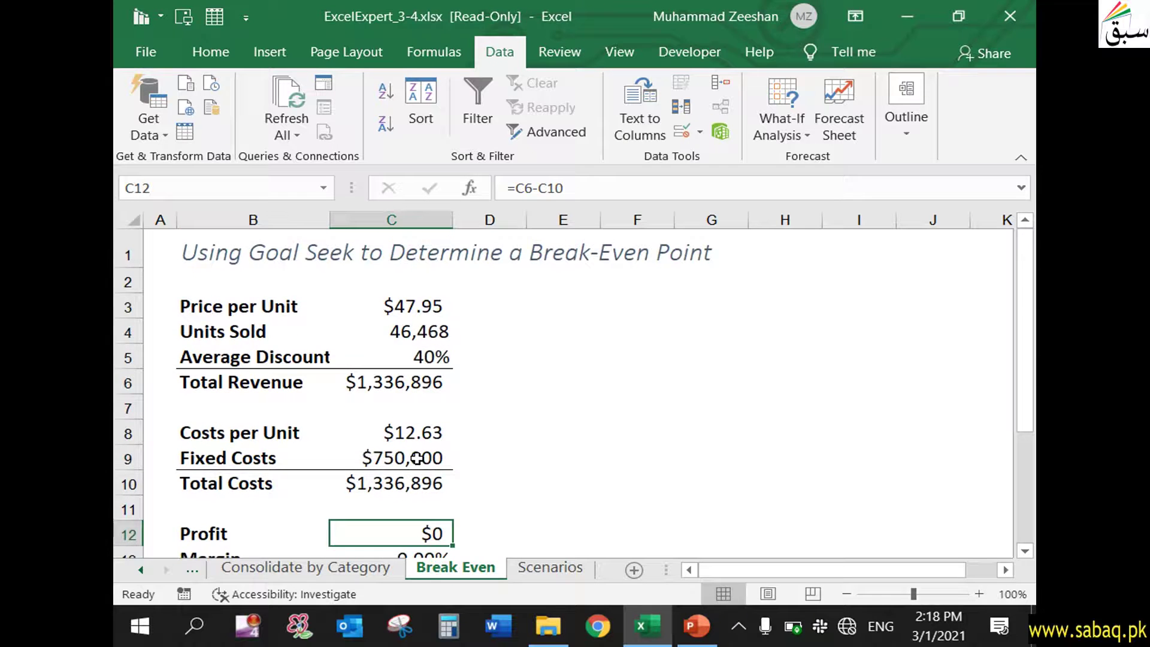
Switch to the PowerPoint slide show and reveal the Task 2 instructions for Project 4.
left_click(709, 640)
left_click(405, 361)
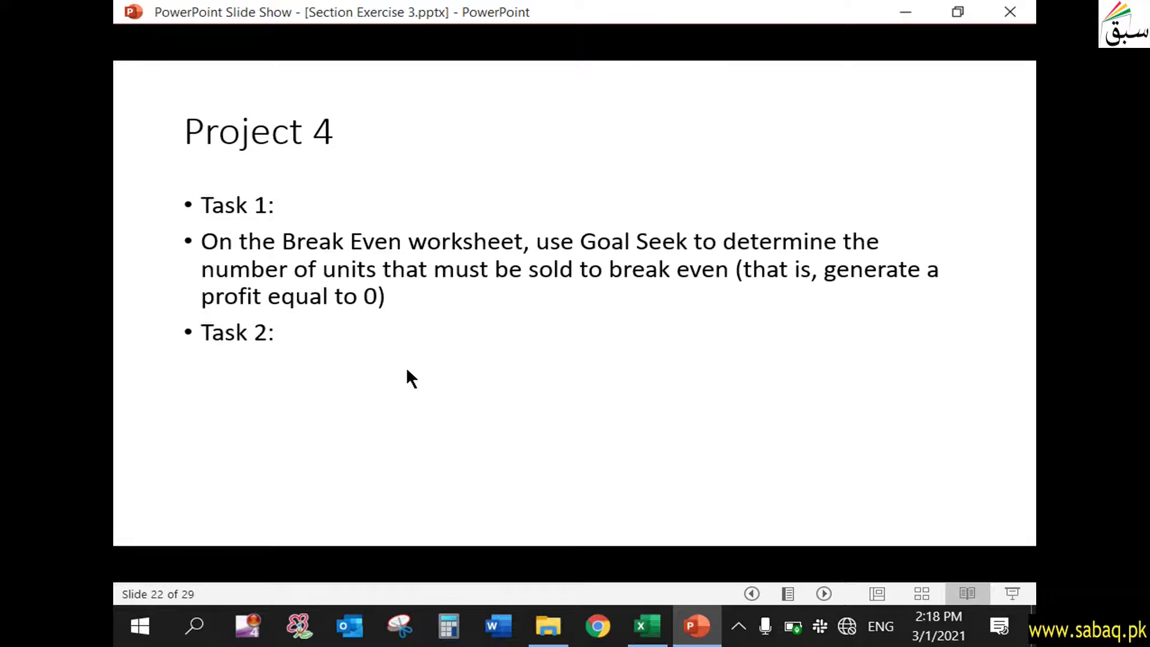
left_click(505, 442)
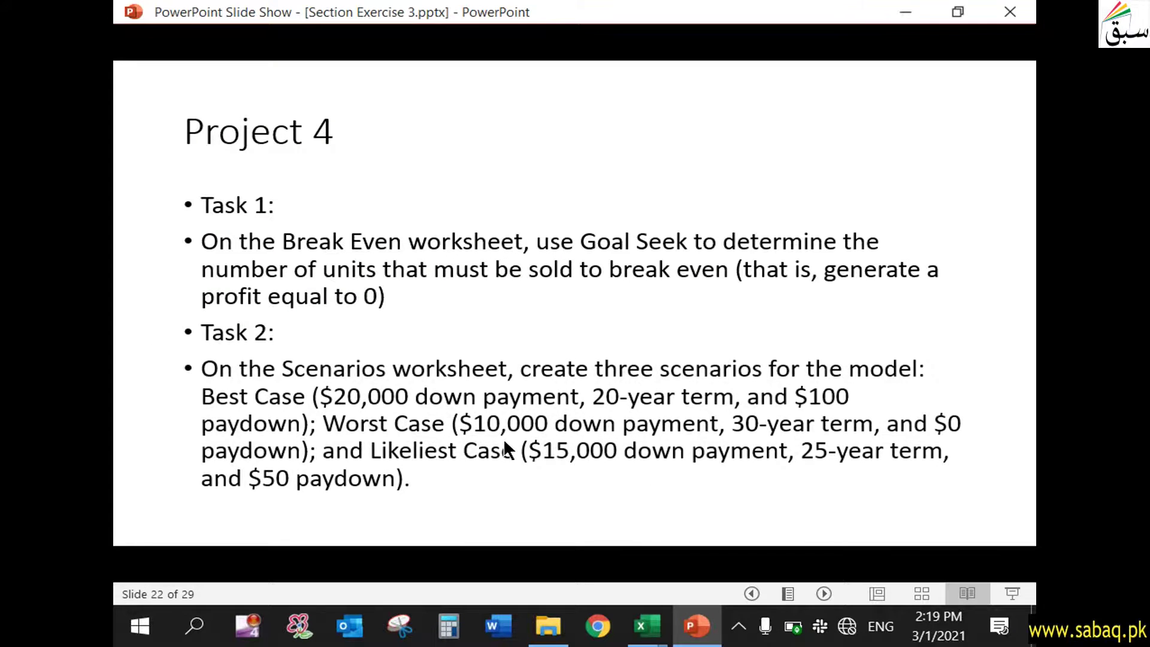
Switch to the ExcelExpert_3-4.xlsx workbook in Excel and open the Scenarios worksheet.
mouse_move(646, 626)
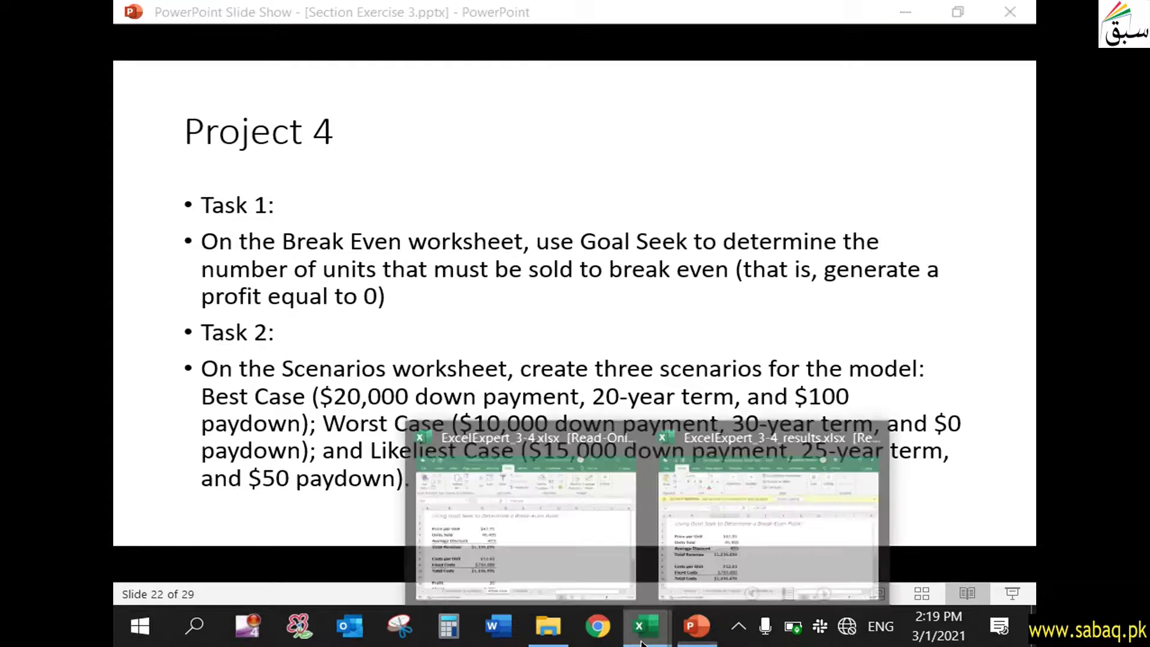
left_click(592, 552)
left_click(573, 568)
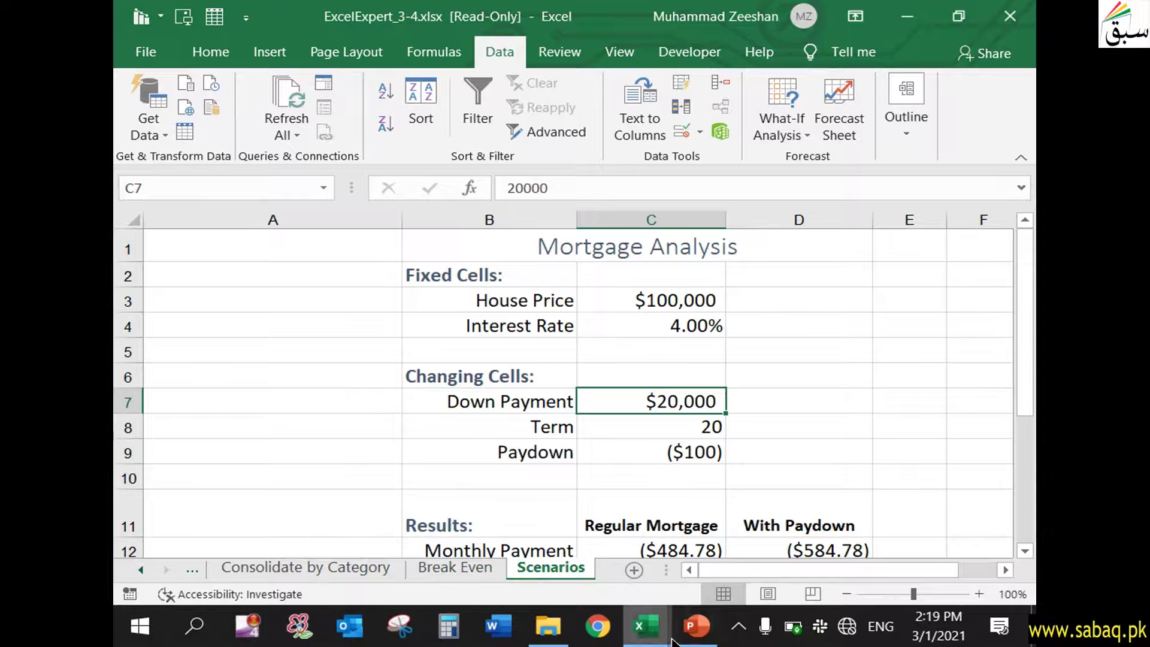
Compare the Best Case values on the PowerPoint slide with the Down Payment and Term cells on Excel's Scenarios worksheet.
mouse_move(697, 640)
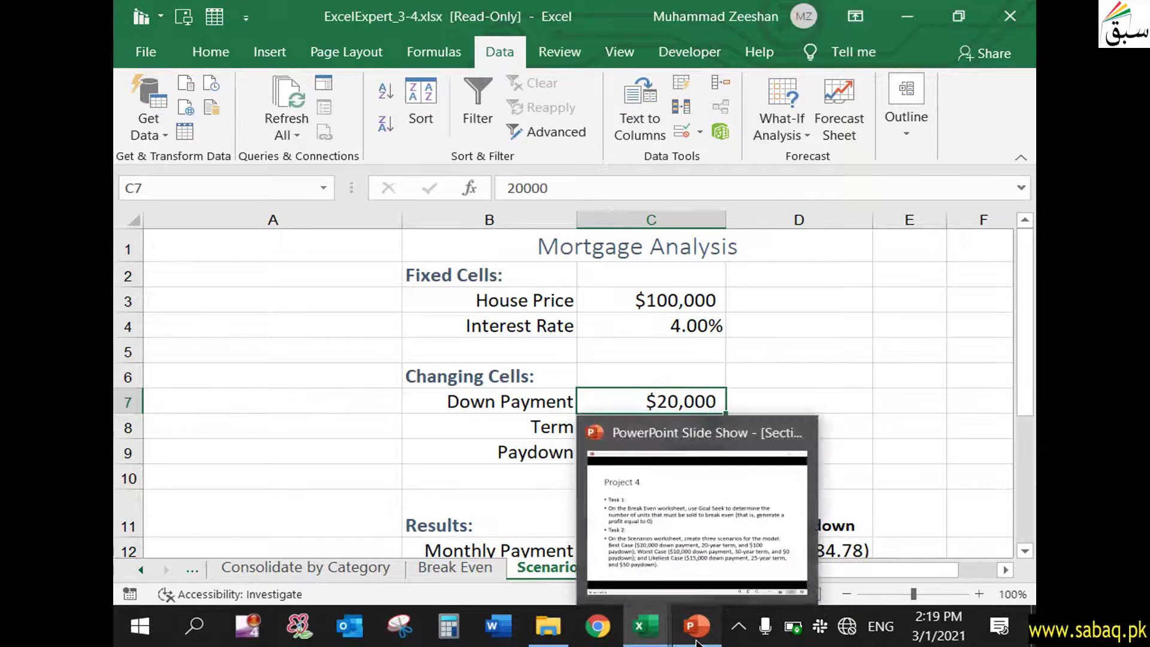
left_click(665, 527)
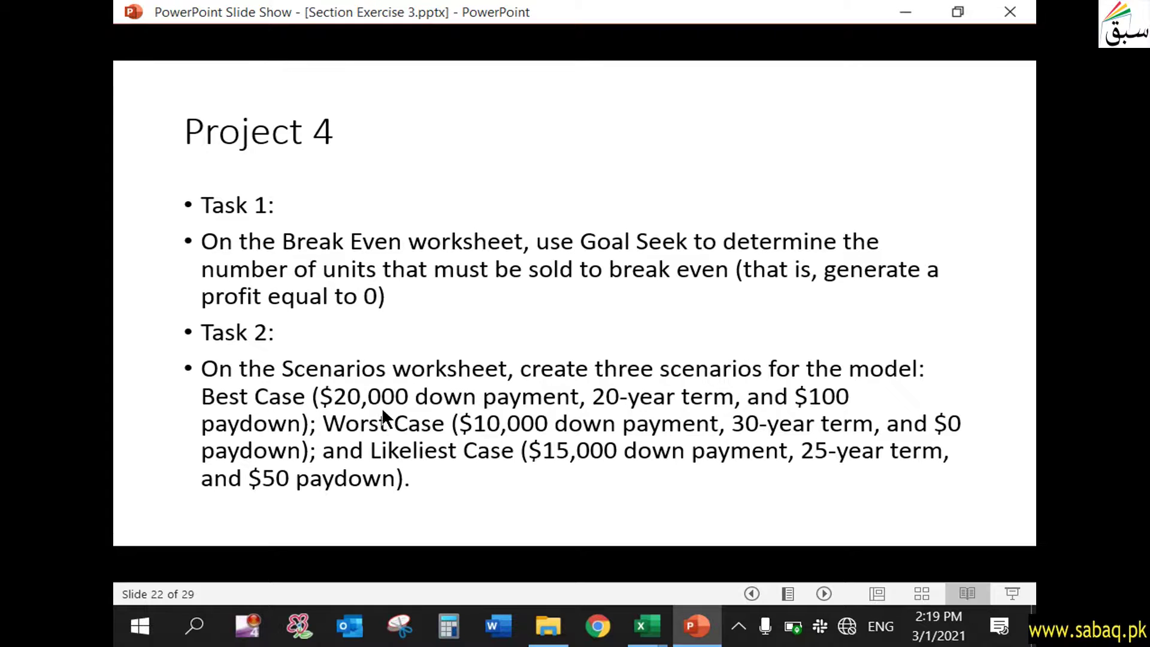
left_click(647, 626)
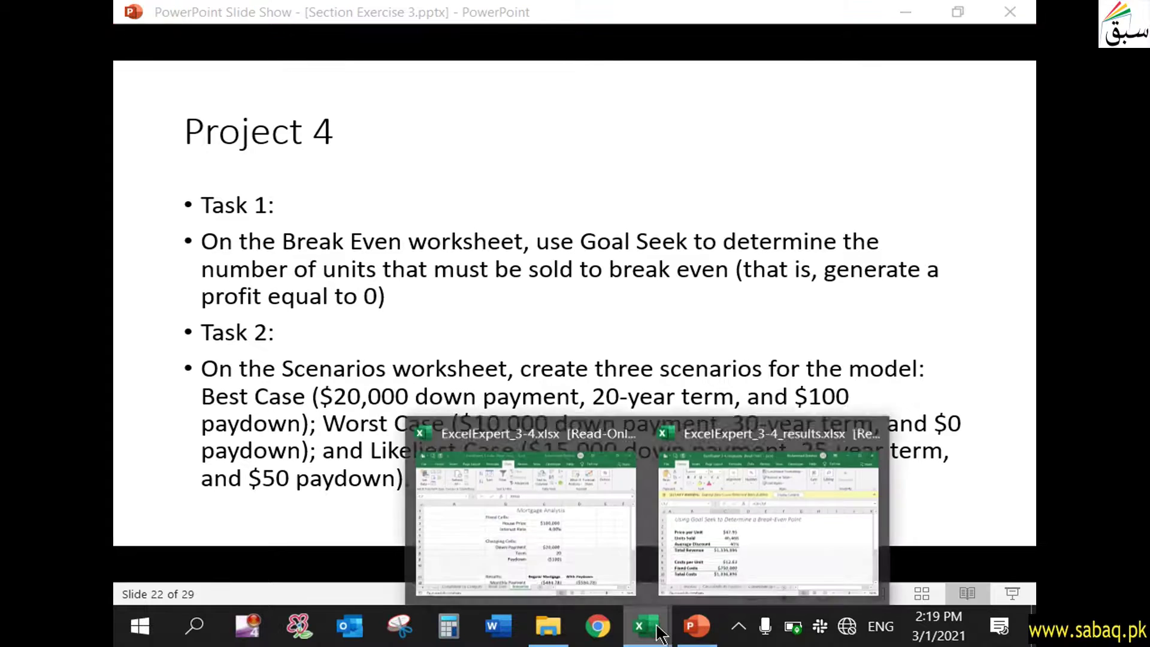
left_click(532, 526)
left_click(519, 405)
left_click(662, 404)
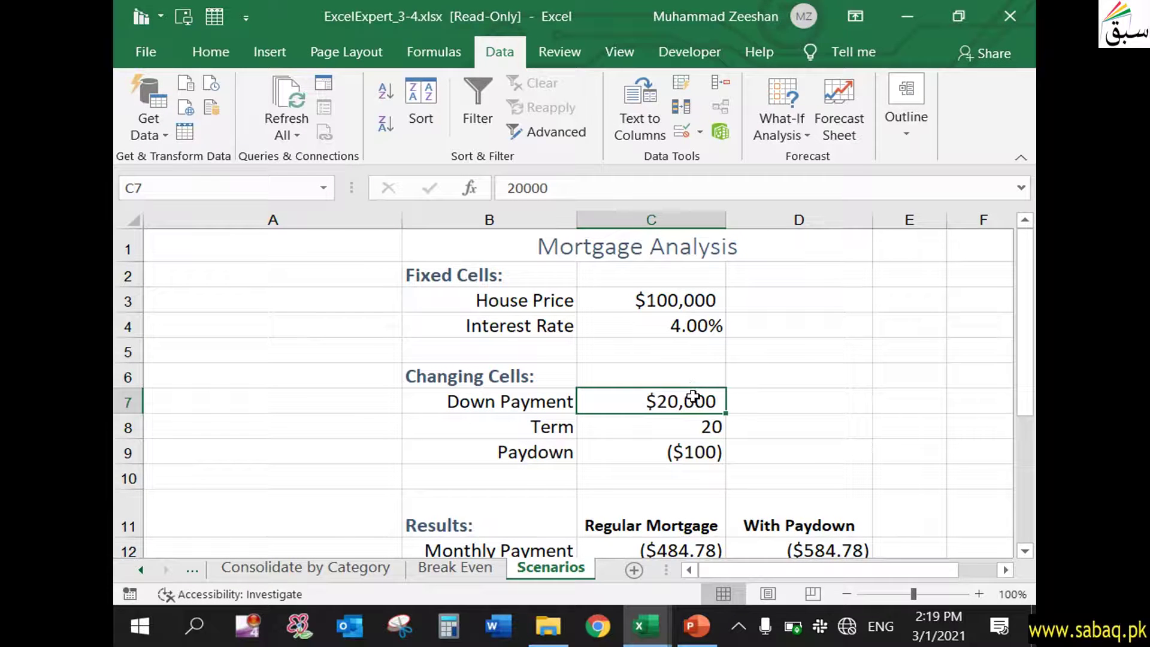
key("alt+Tab")
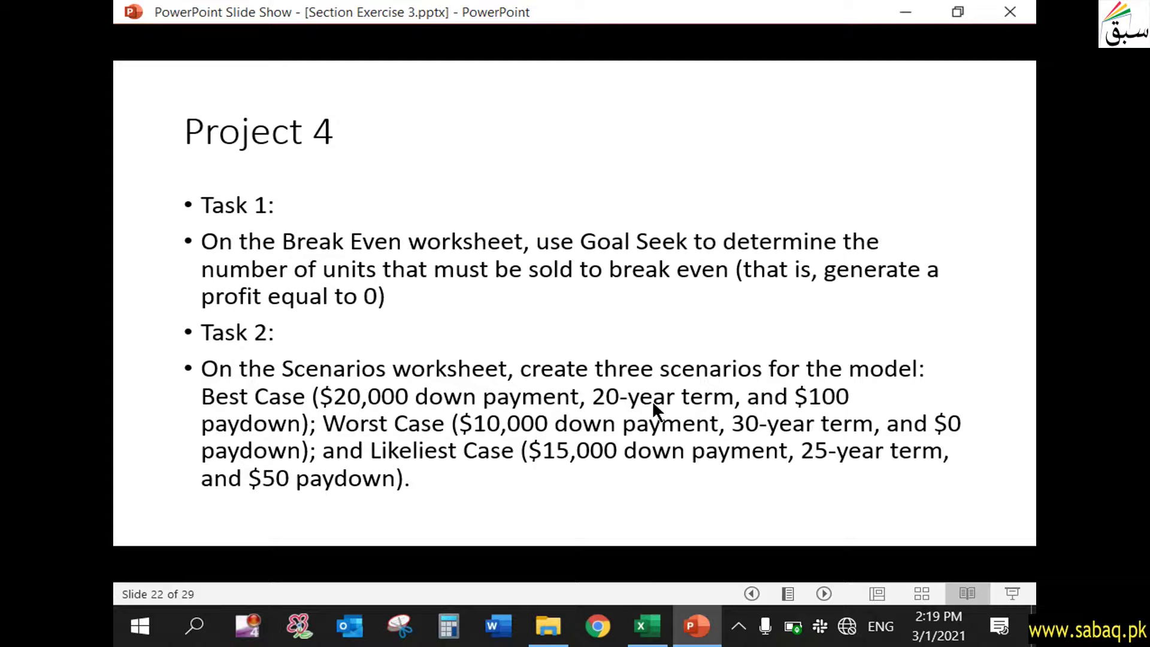
key("alt+Tab")
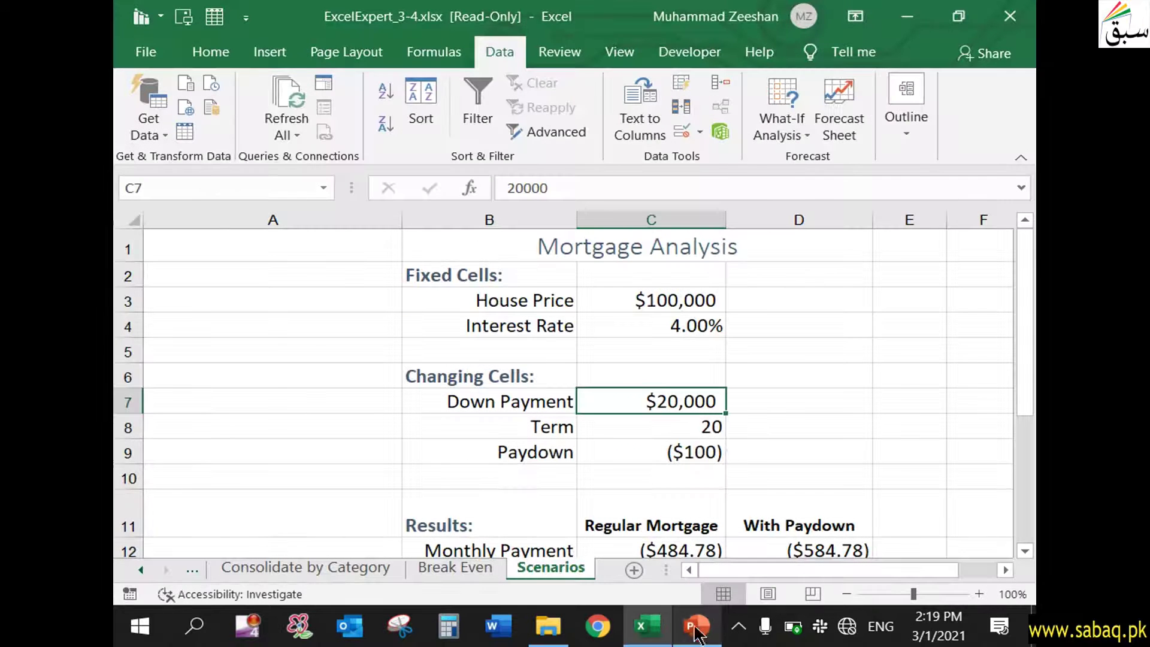
left_click(719, 430)
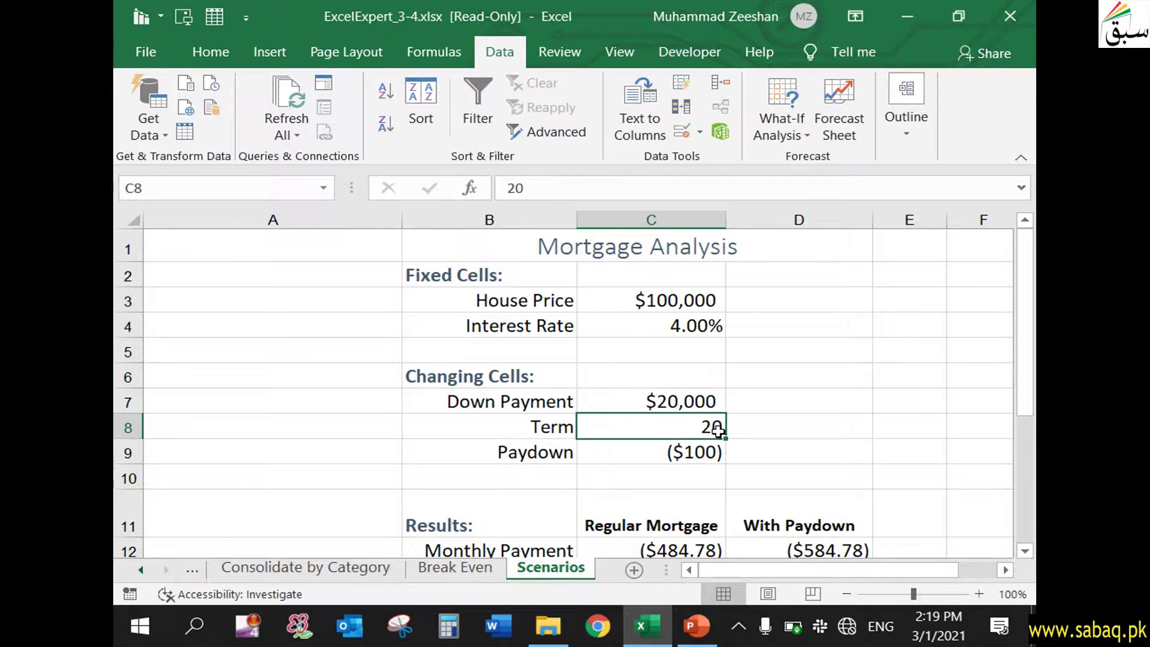
Compare the Best Case values on the PowerPoint slide with the Down Payment, Term and Paydown cells C7:C9 in Excel.
left_click(697, 626)
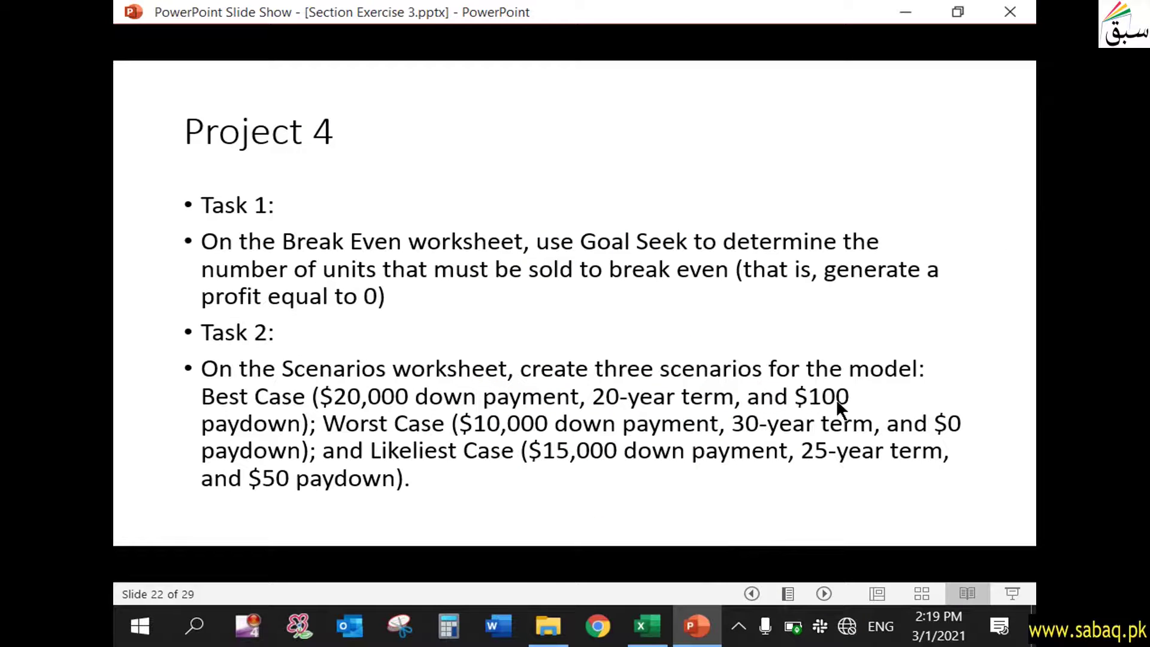
left_click(647, 623)
left_click(656, 457)
left_click_drag(659, 404, 662, 448)
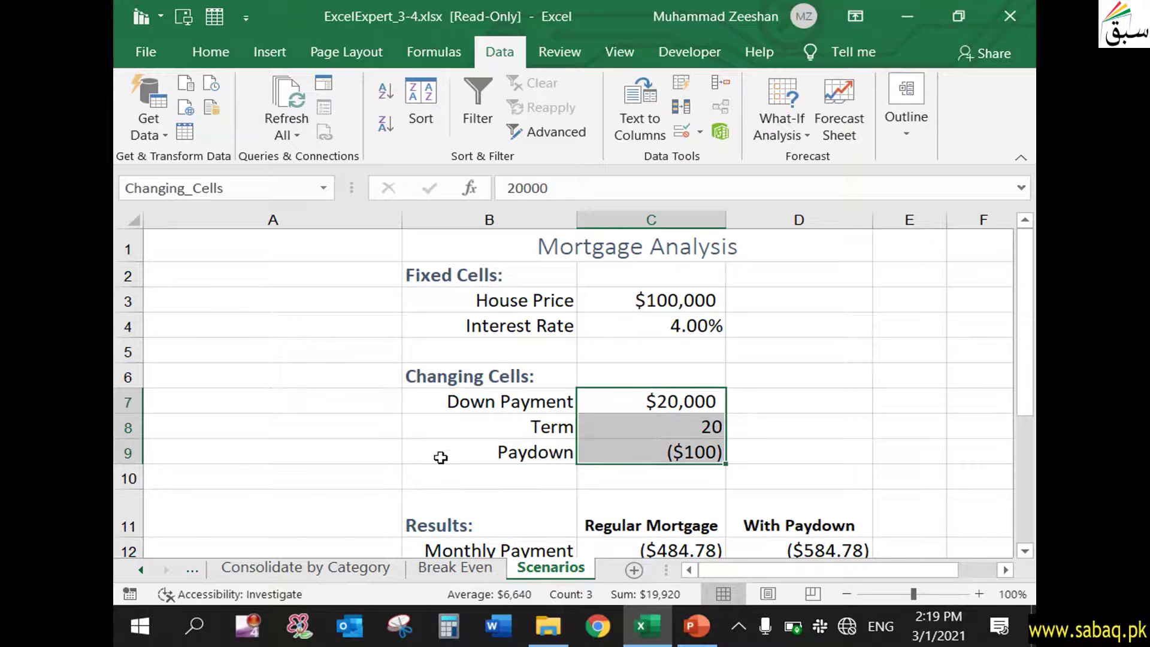
left_click(711, 424)
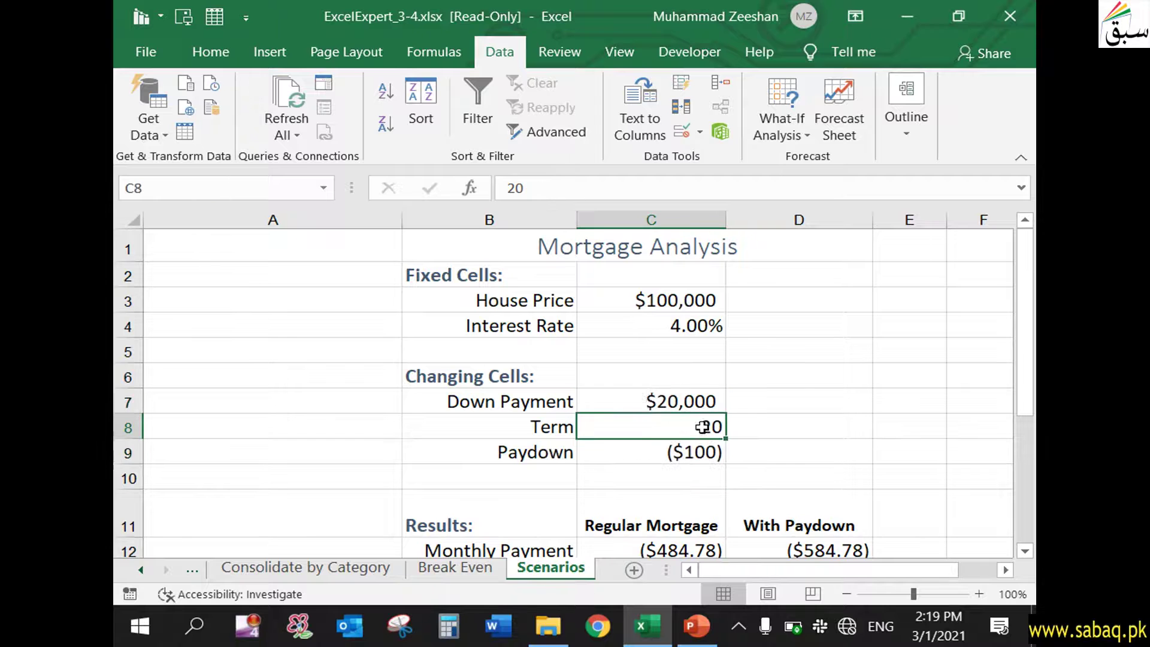
left_click(653, 402)
left_click(657, 429)
left_click(661, 455)
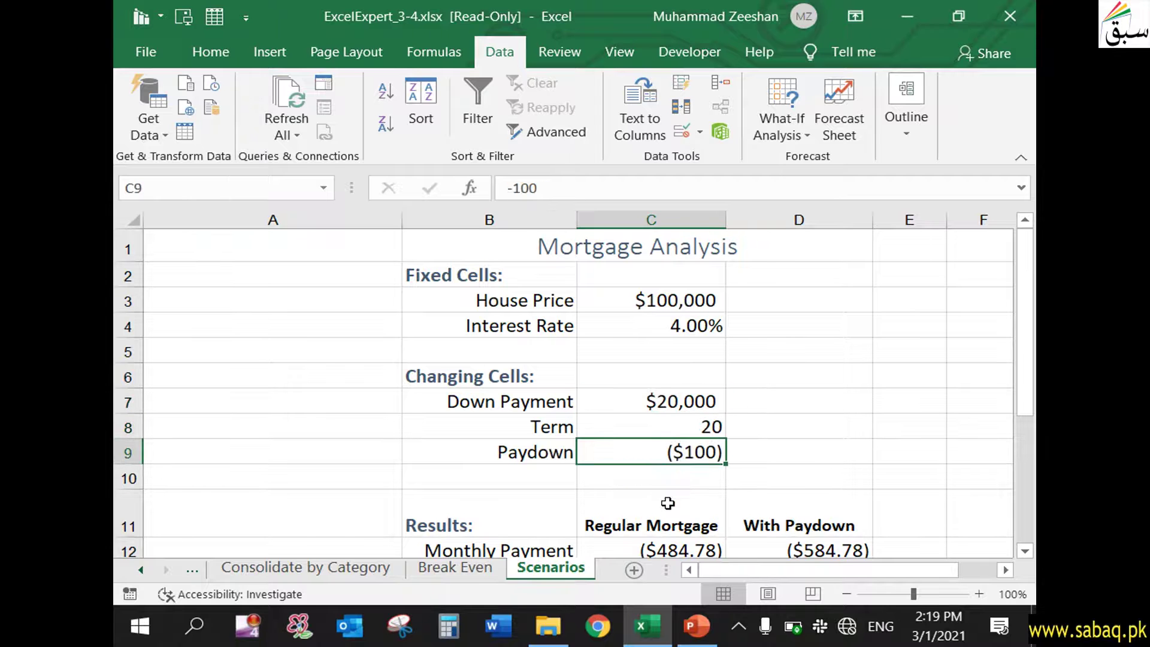
Review the Monthly Payment, Total Paid, Total Savings and Revised Term result rows, plus the changing cells C7 to C9.
scroll(580, 448, "down", 1)
scroll(577, 440, "down", 1)
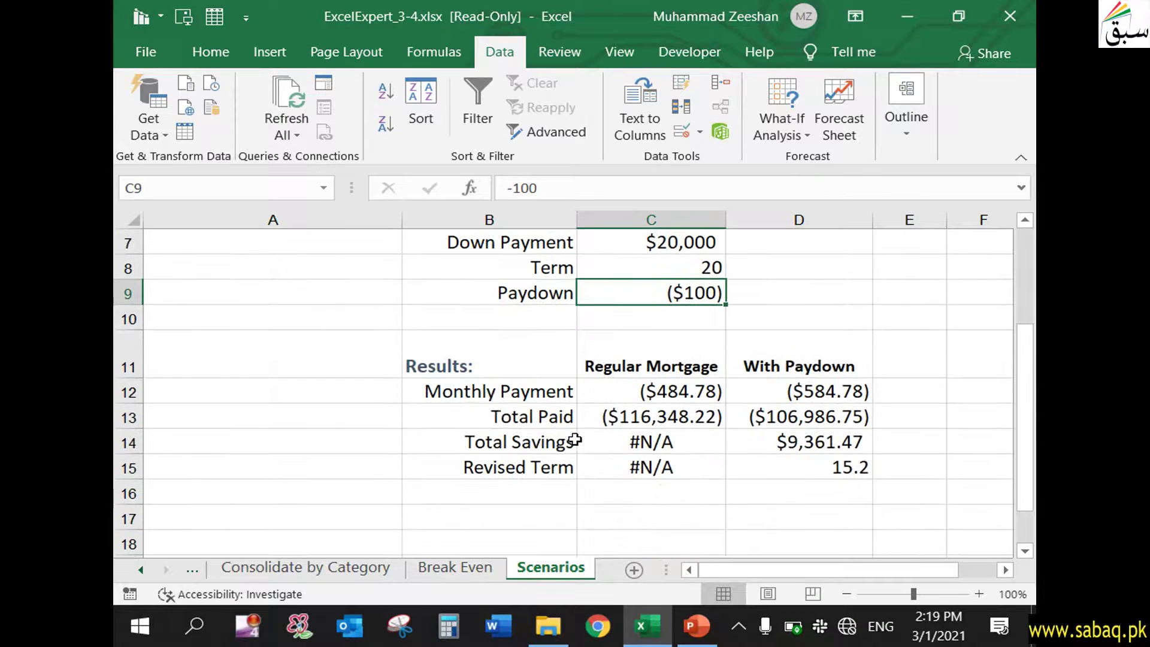
left_click(499, 394)
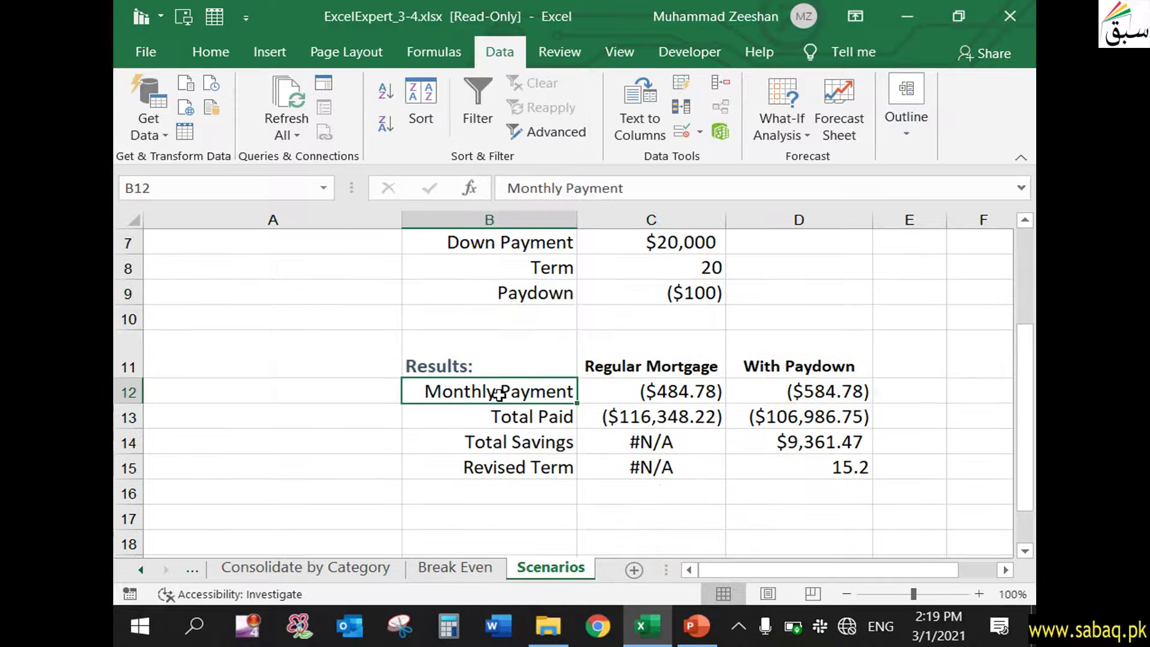
left_click(520, 419)
left_click(522, 444)
left_click(526, 468)
scroll(526, 508, "up", 2)
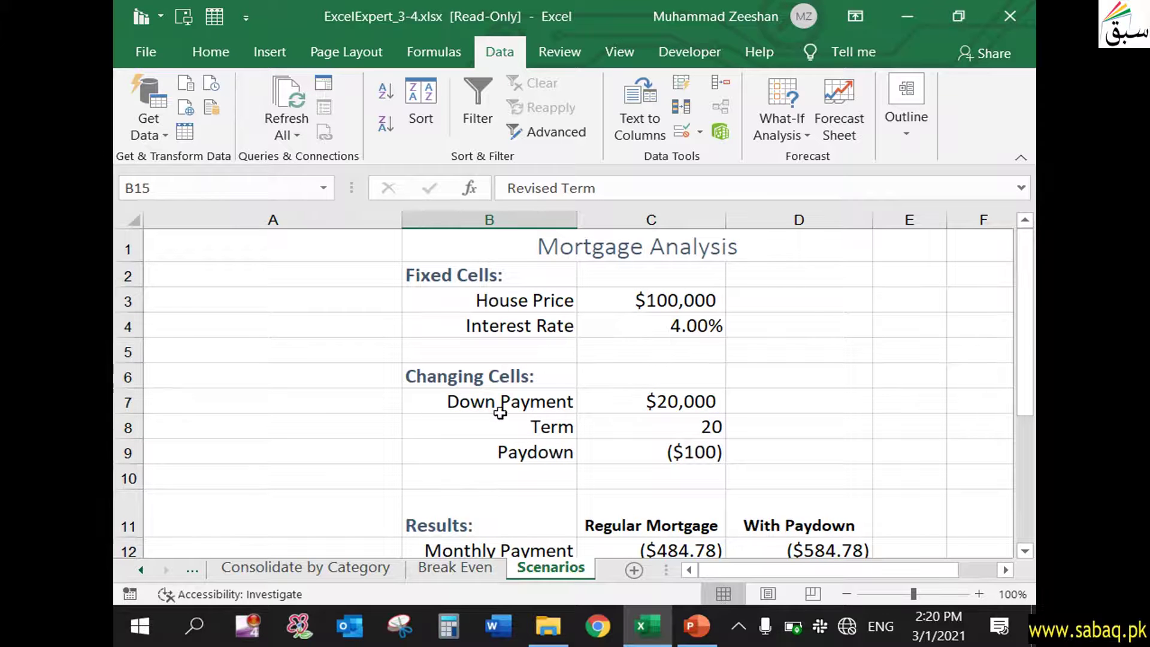
left_click(635, 404)
left_click(641, 427)
left_click(640, 448)
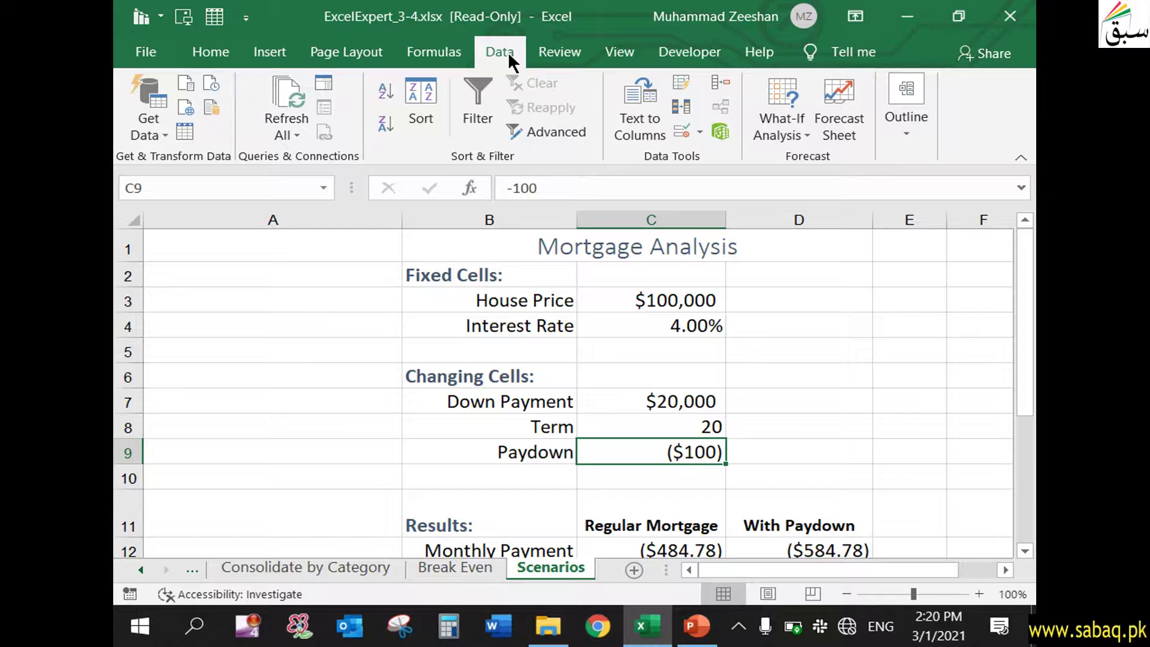
Add a new scenario named Best Case with Scenario Manager.
left_click(797, 132)
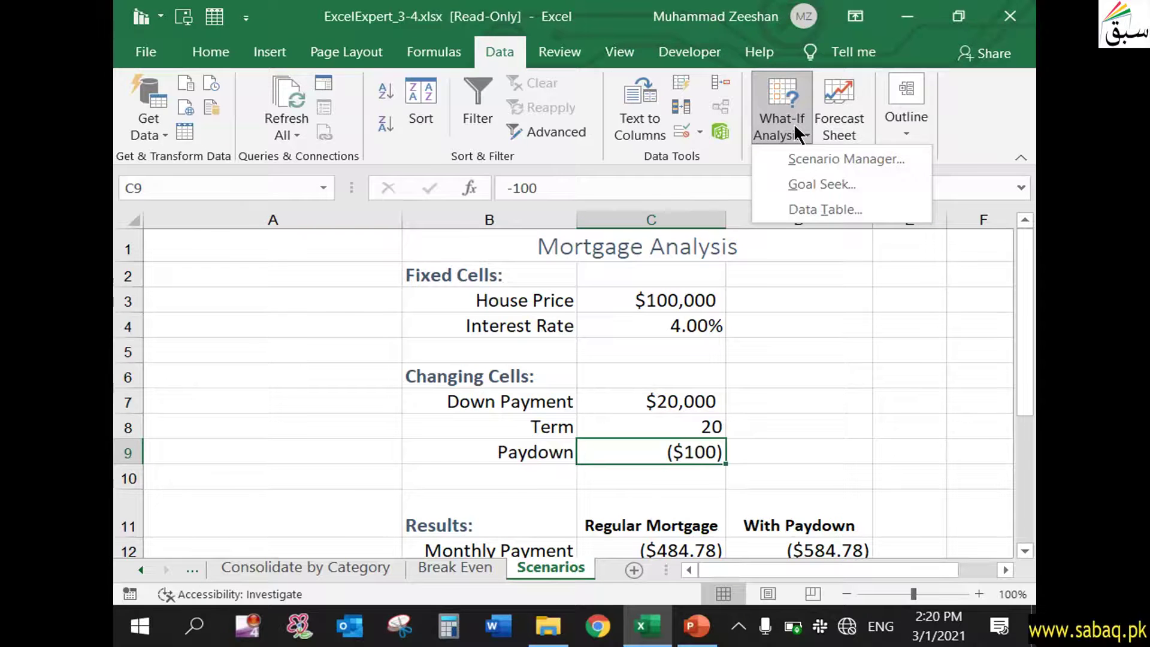
left_click(825, 154)
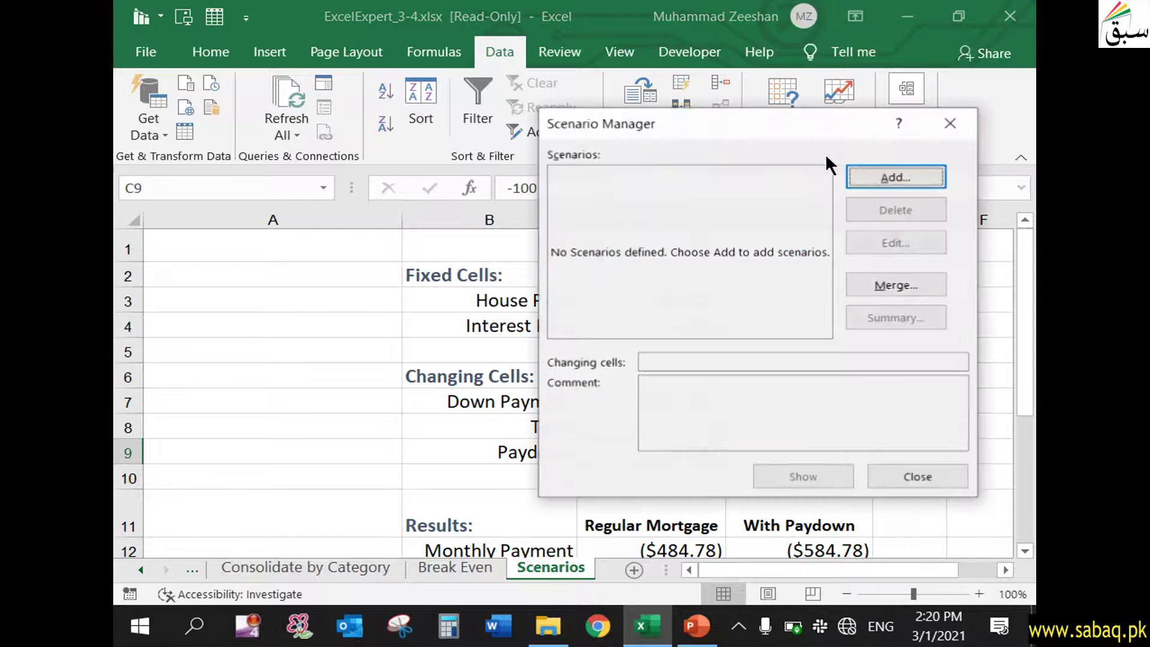
left_click_drag(671, 123, 464, 100)
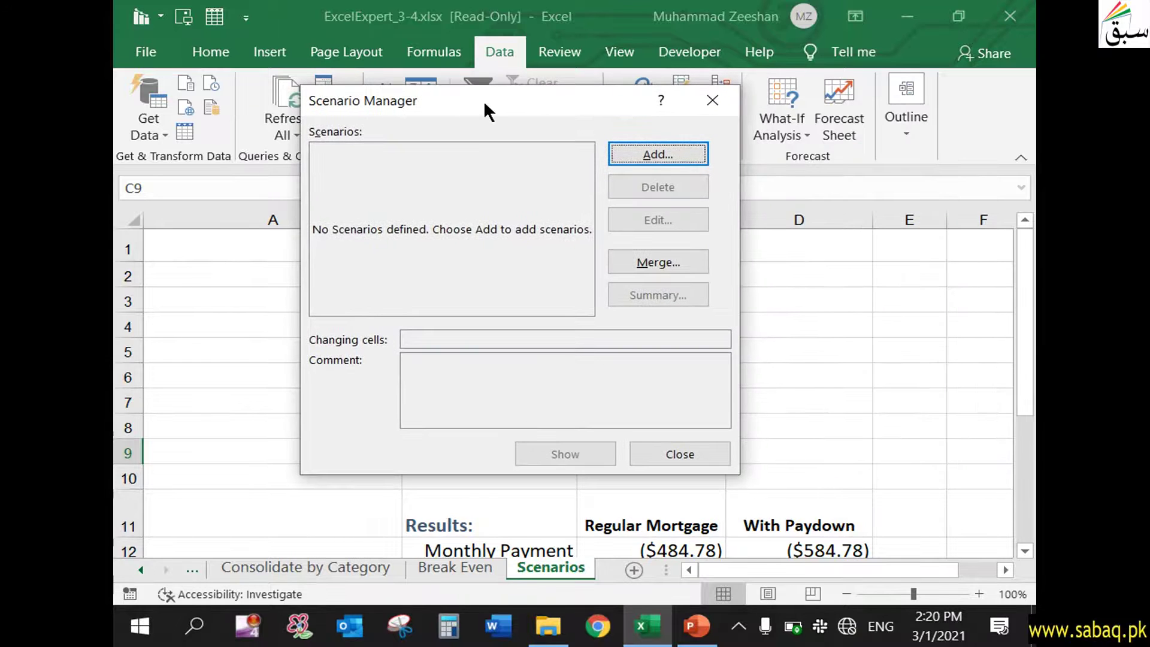
left_click(671, 155)
type("Best Case")
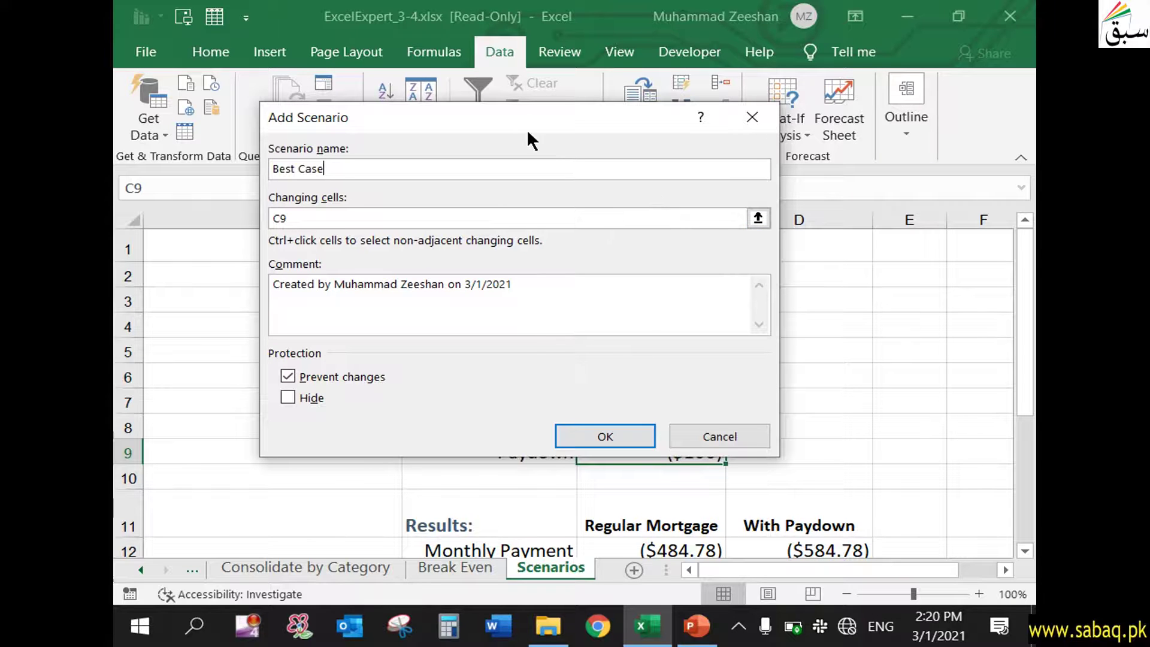
left_click_drag(590, 123, 698, 30)
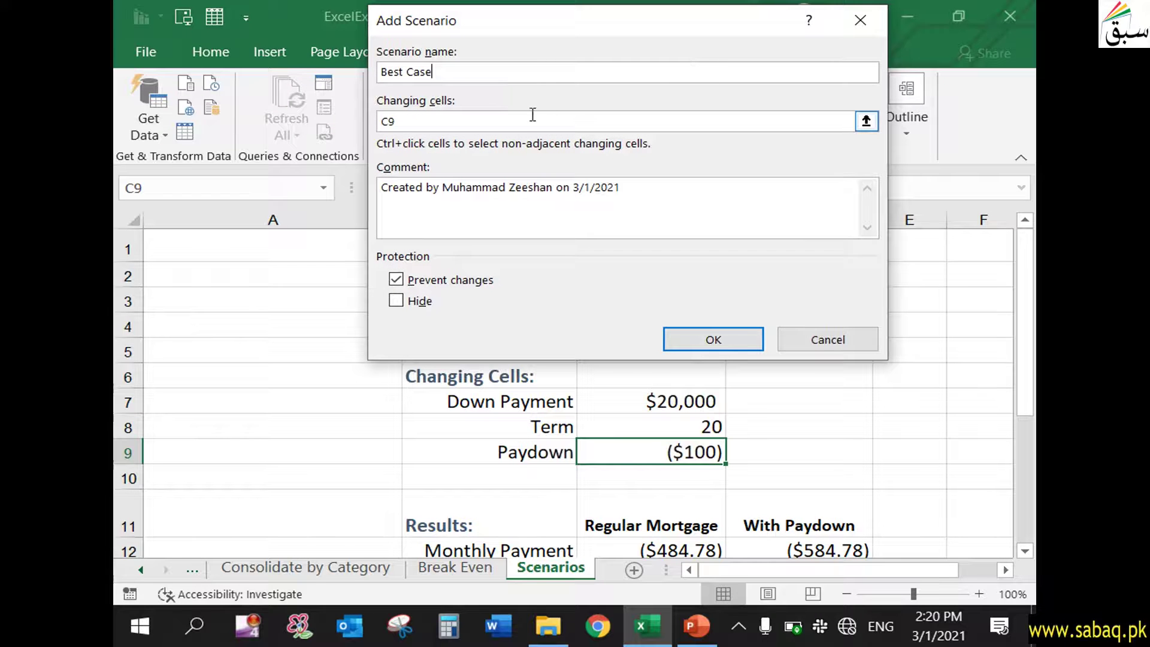
Set the Best Case scenario's changing cells to $C$7:$C$9 and proceed to its scenario values.
left_click(522, 121)
left_click(867, 121)
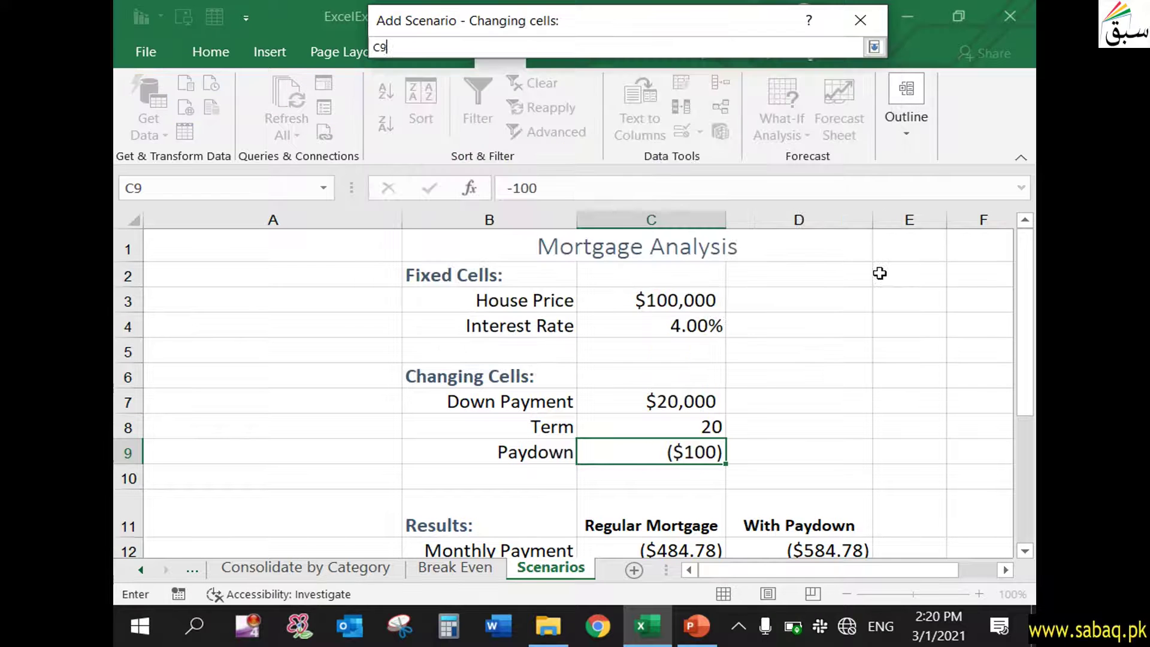
left_click(696, 401)
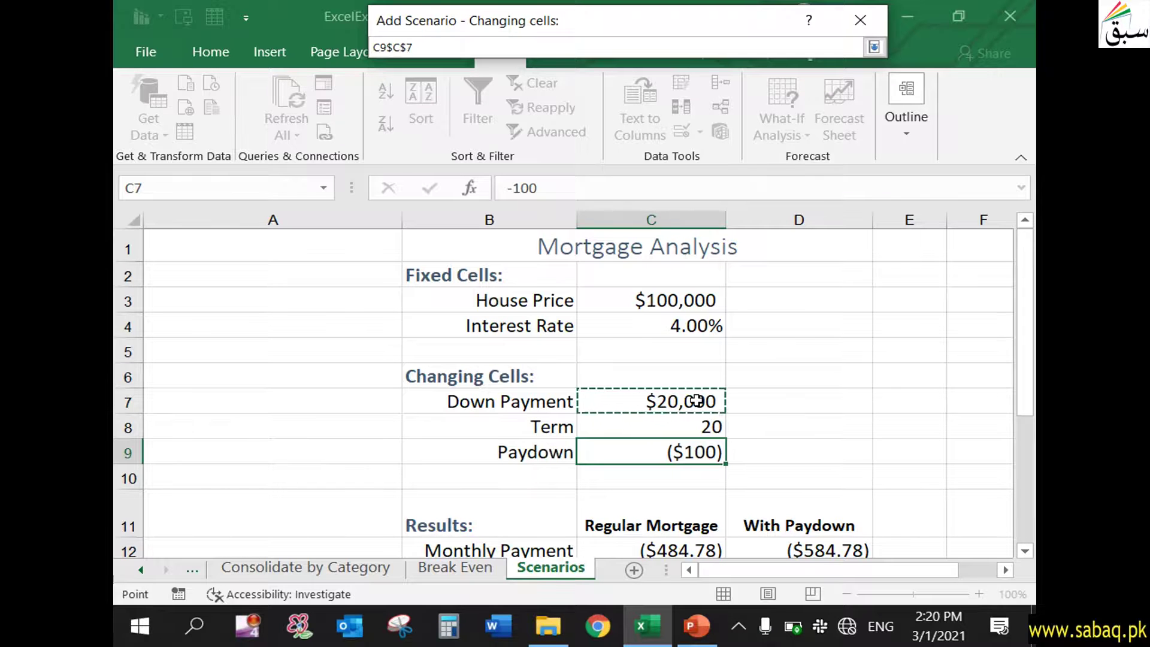
left_click_drag(697, 401, 689, 456)
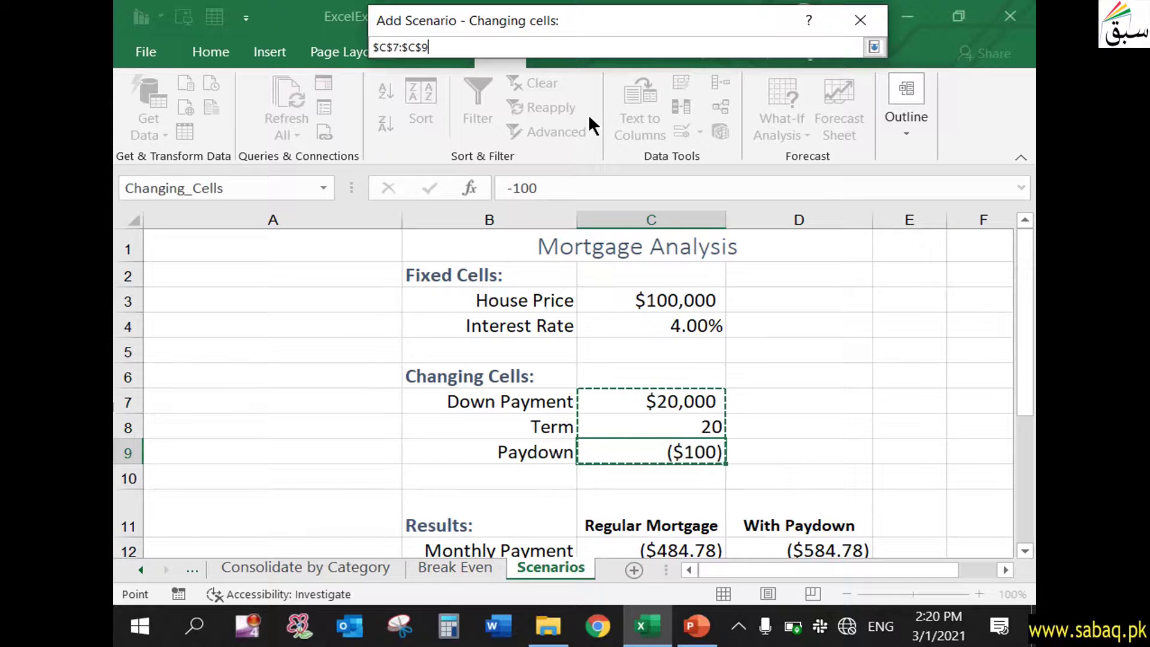
left_click(874, 47)
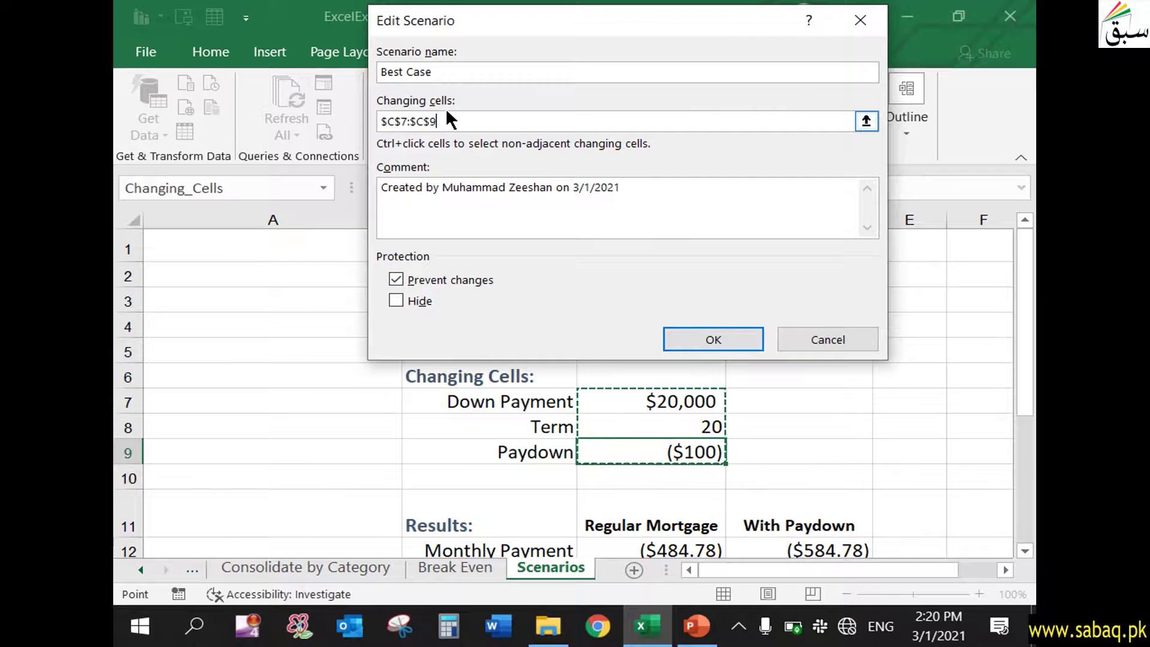
left_click(695, 335)
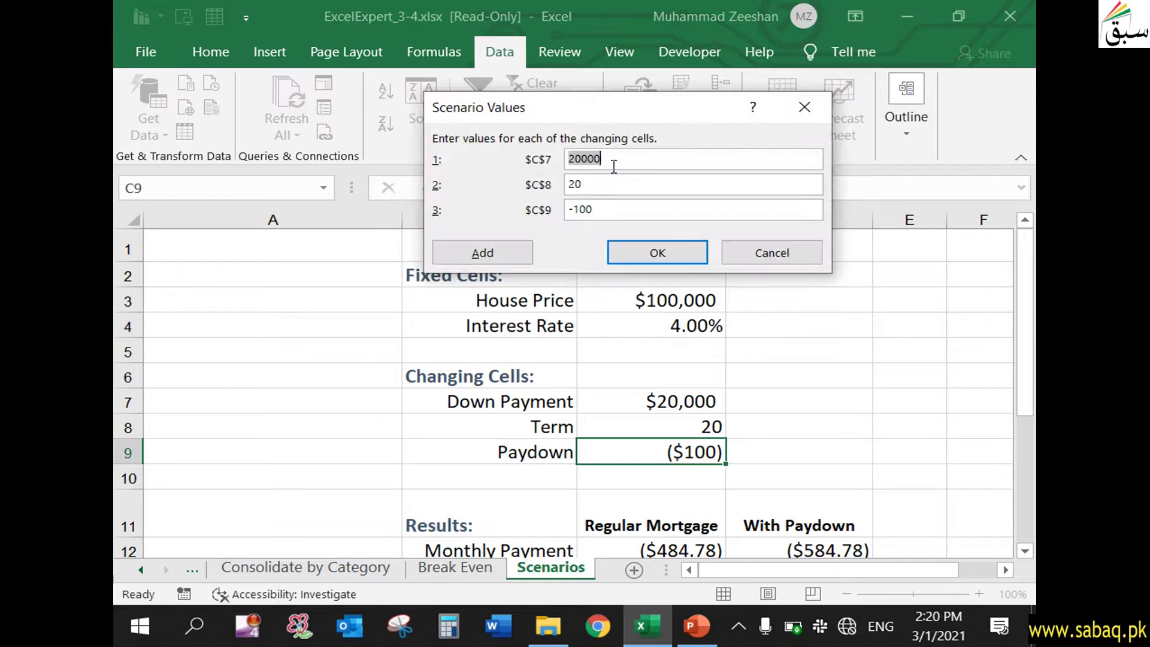
Check the Best Case values against the PowerPoint slide, set the paydown value for C9 to 100 in Excel and save the scenario.
left_click(622, 154)
left_click_drag(625, 152, 566, 158)
left_click(697, 626)
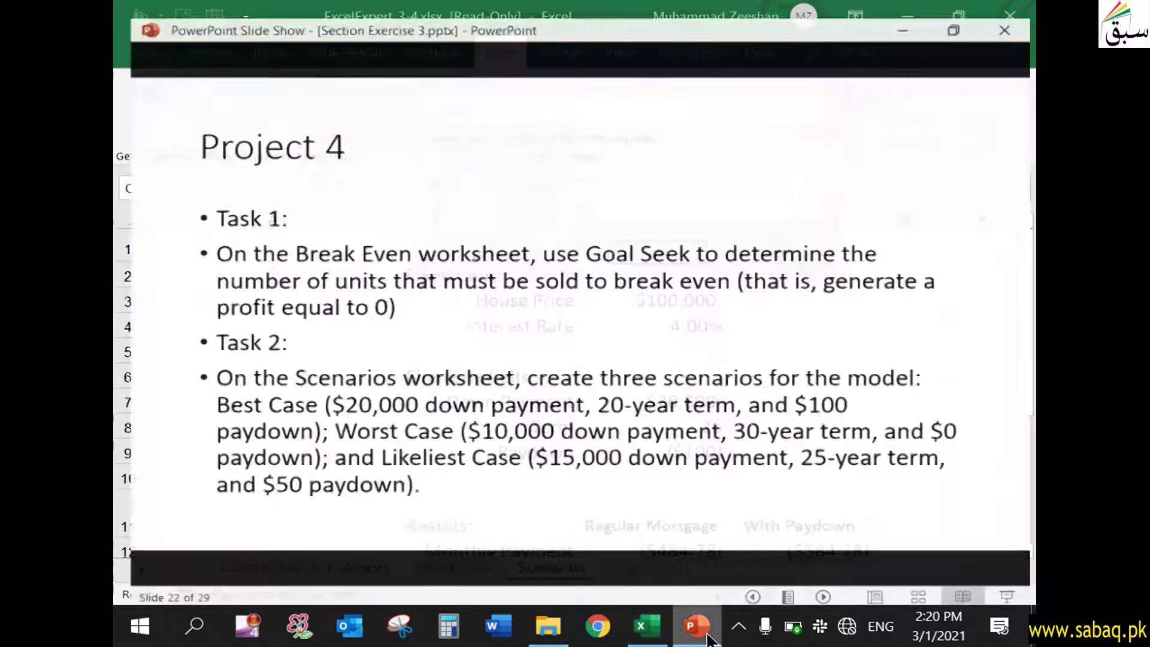
left_click(697, 627)
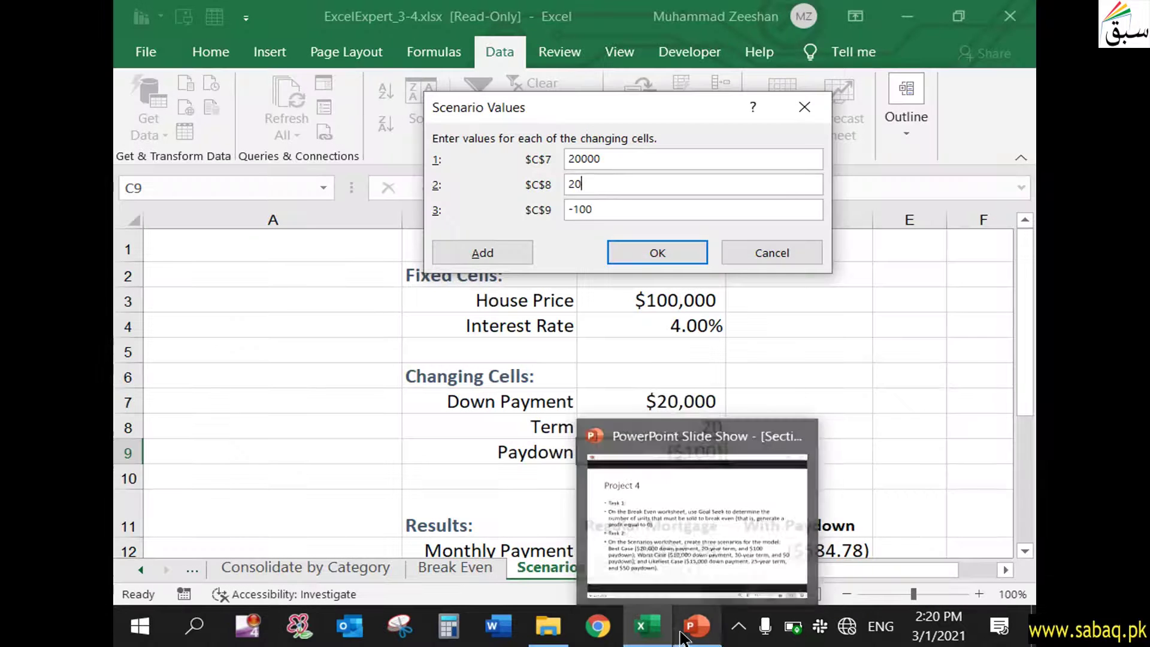
left_click(605, 209)
left_click_drag(606, 209, 510, 209)
type("100")
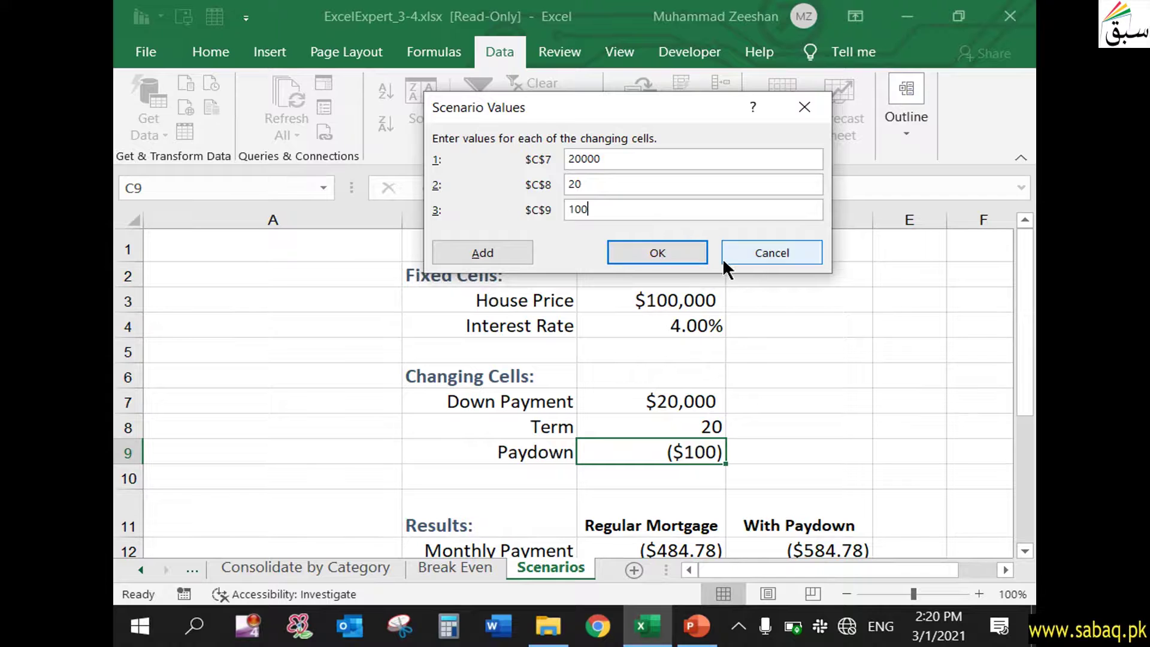
left_click(688, 251)
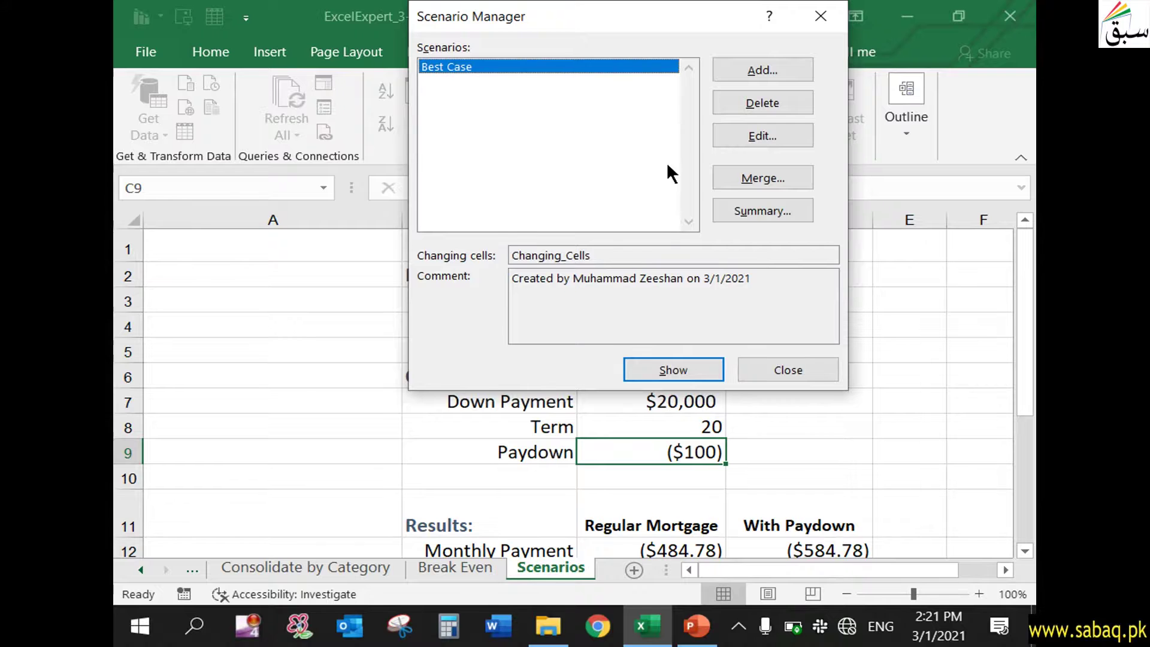
Check the PowerPoint slide, add a second scenario named Worst Case in Excel with changing cells C7:C9, and proceed to its values.
left_click(697, 626)
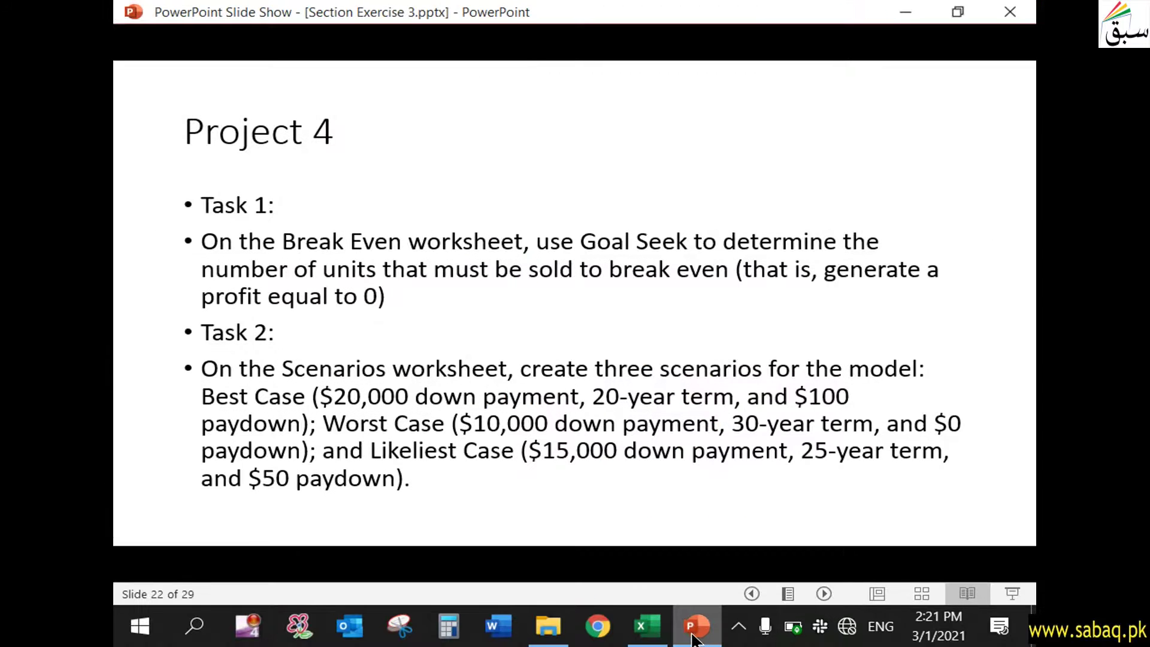
left_click(695, 637)
left_click(788, 75)
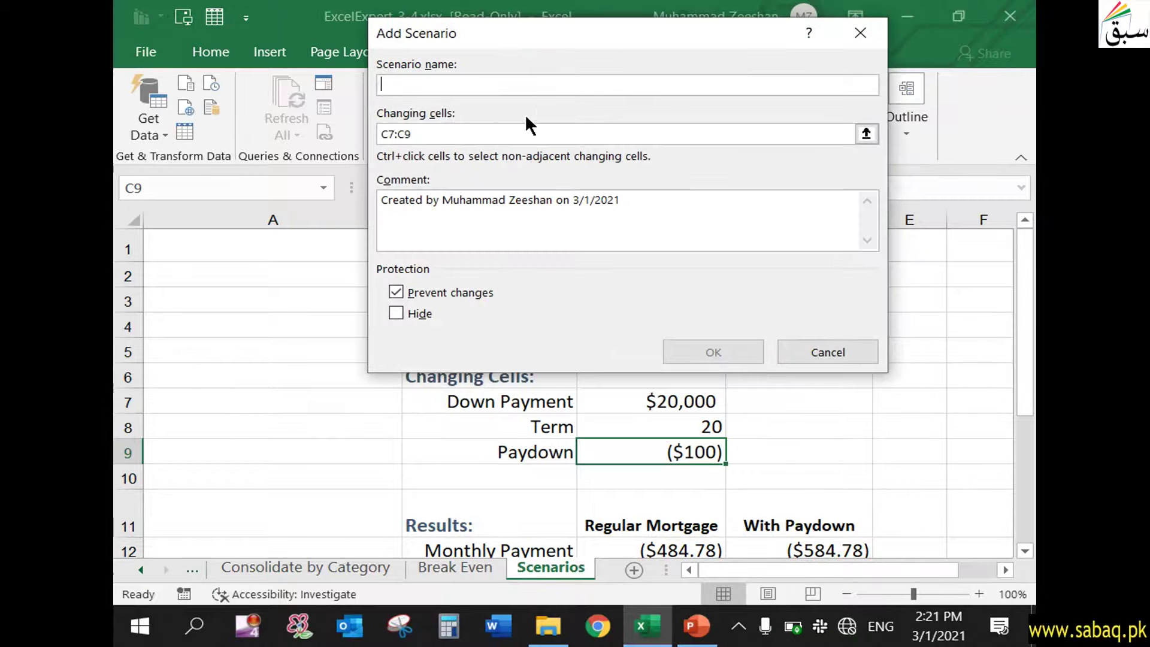
type("Worst ")
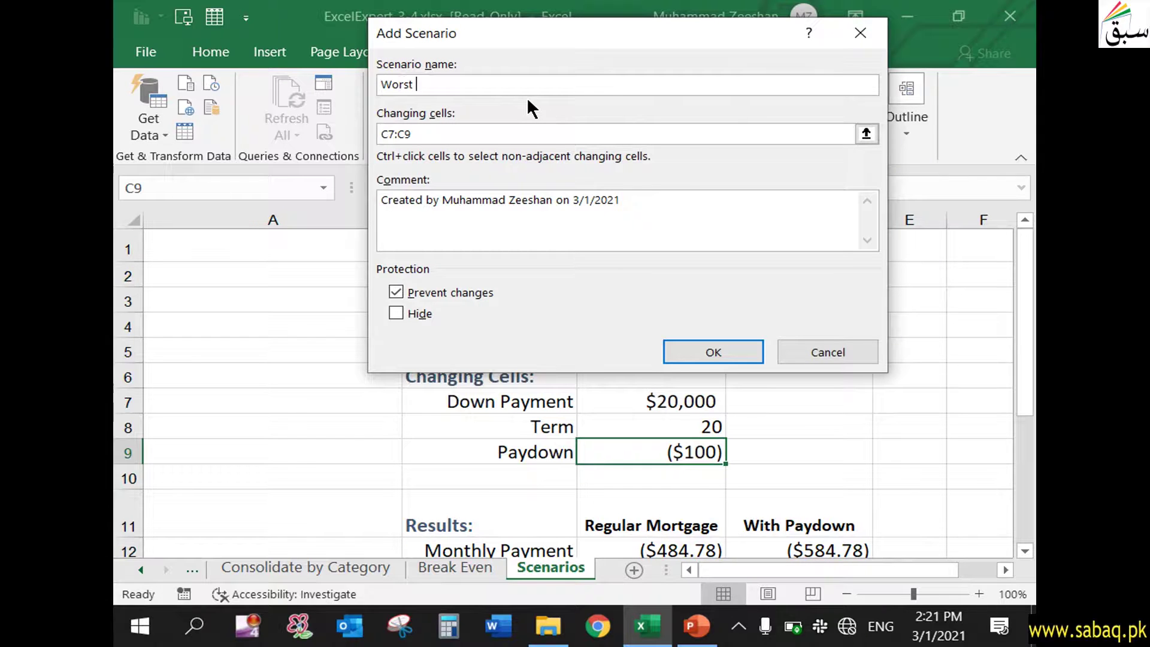
type("Case")
left_click(492, 139)
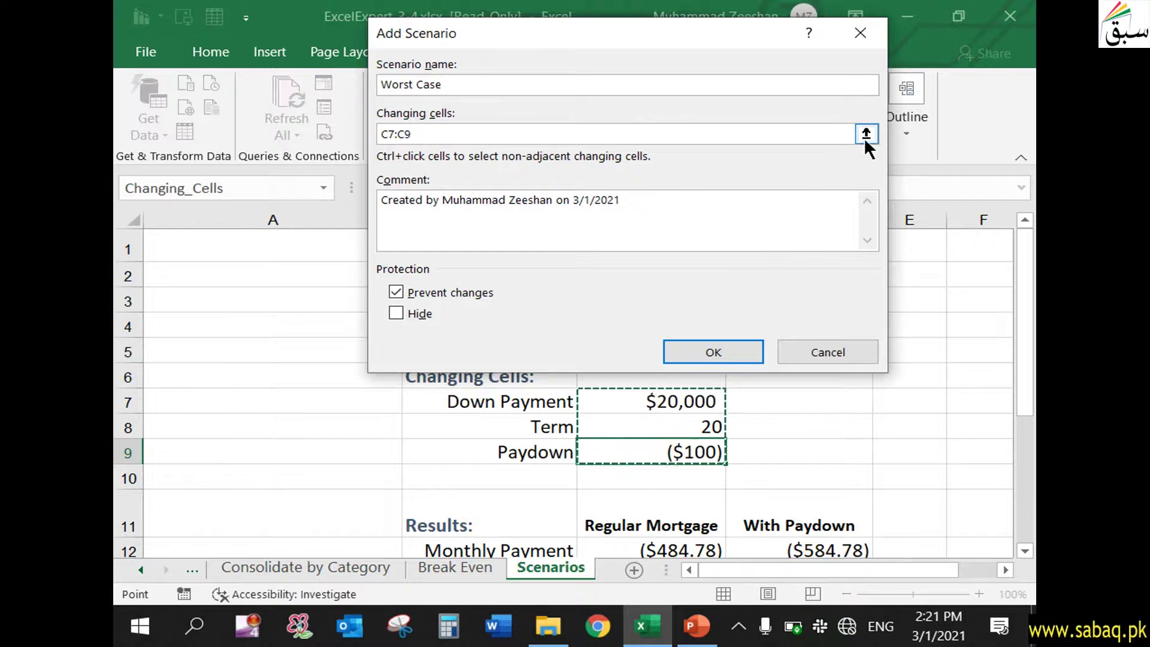
left_click(745, 347)
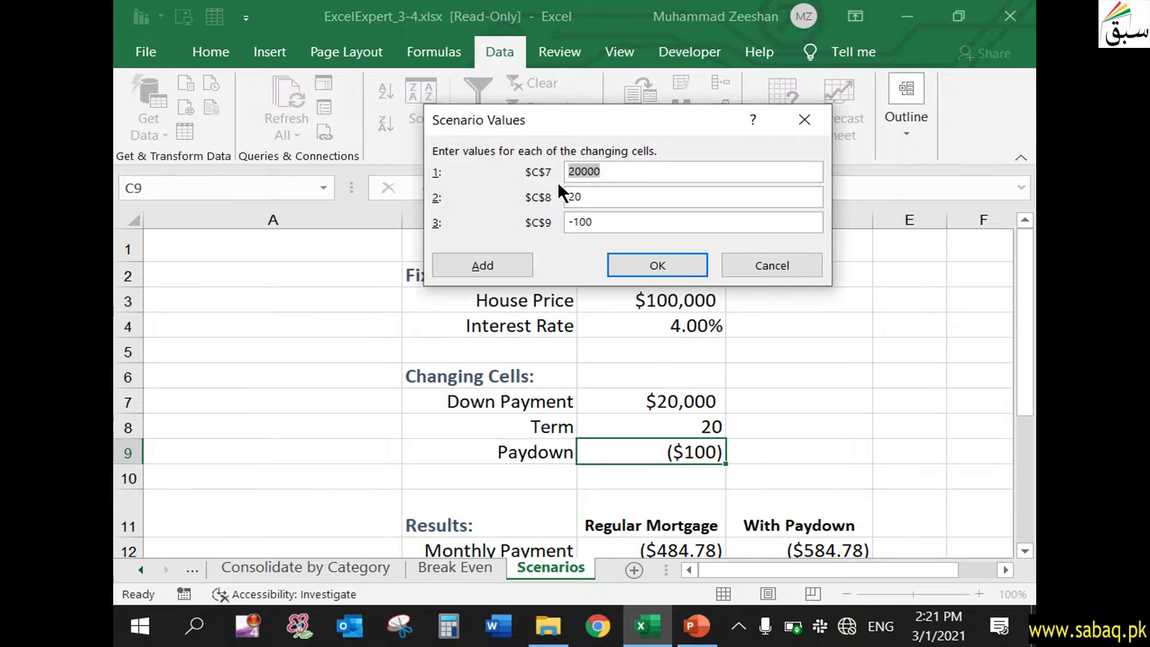
Following the PowerPoint slide, set the Worst Case values in Excel to 10000 for the down payment (C7) and 30 for the term (C8).
key("alt+Tab")
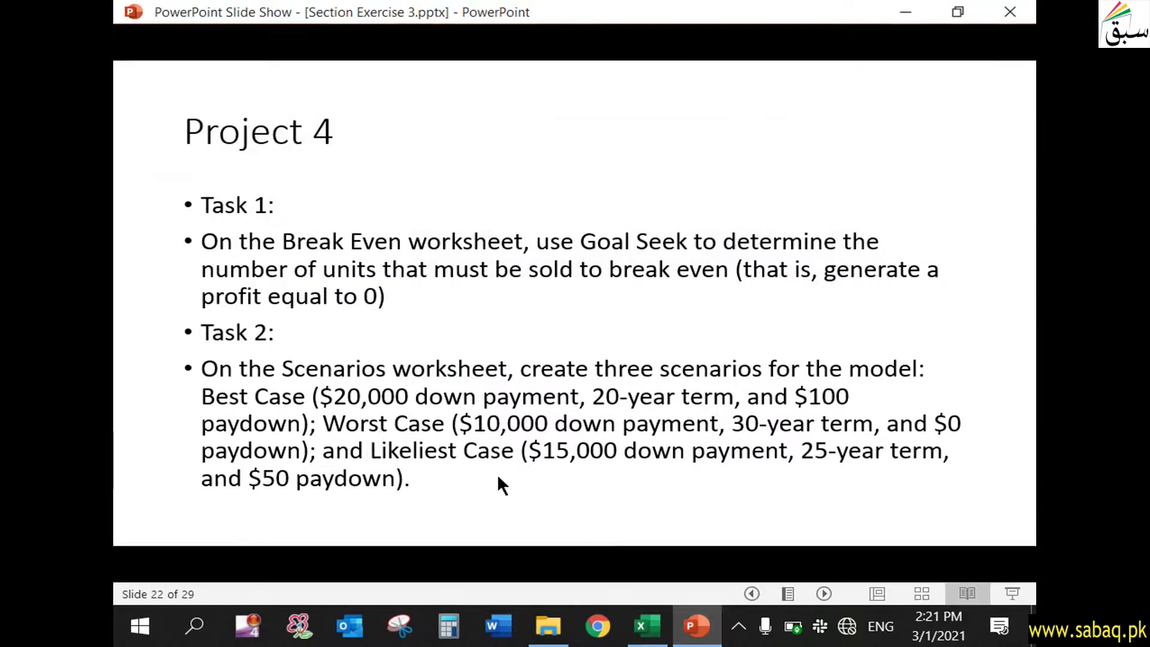
key("alt+Tab")
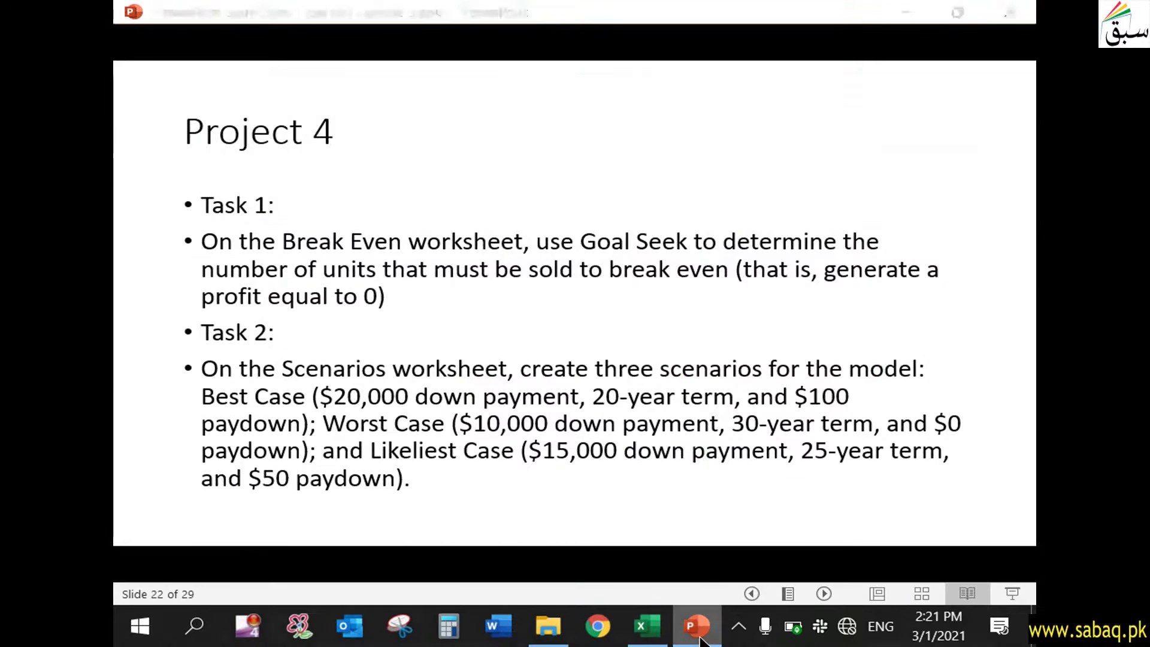
type("10000")
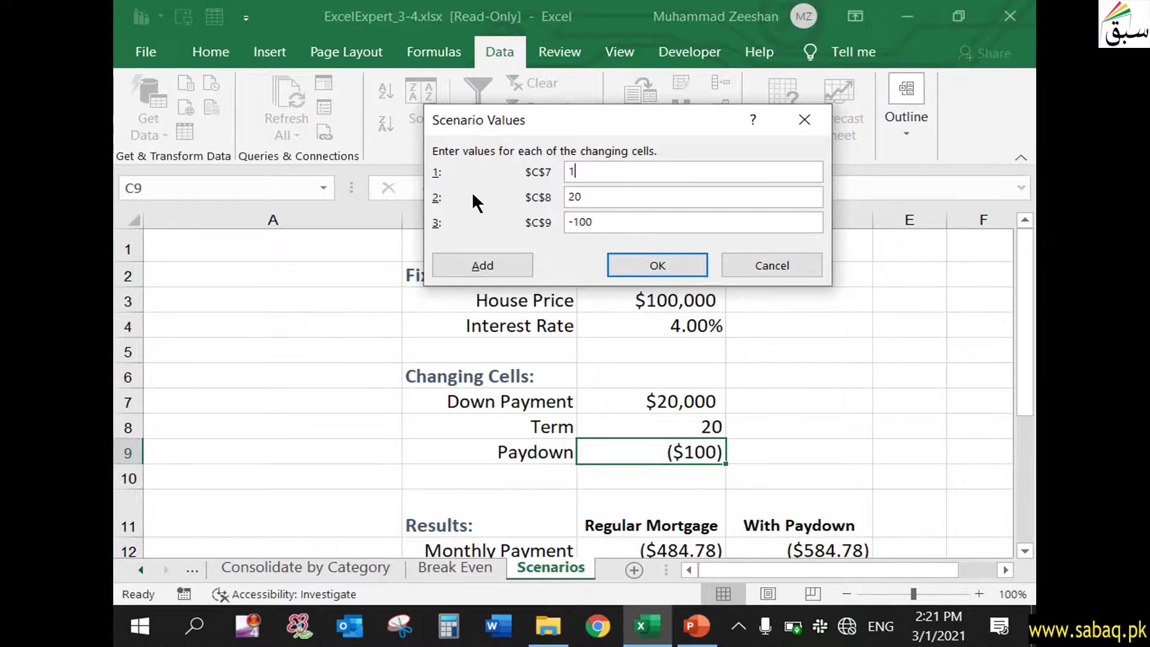
left_click(705, 636)
key("alt+Tab")
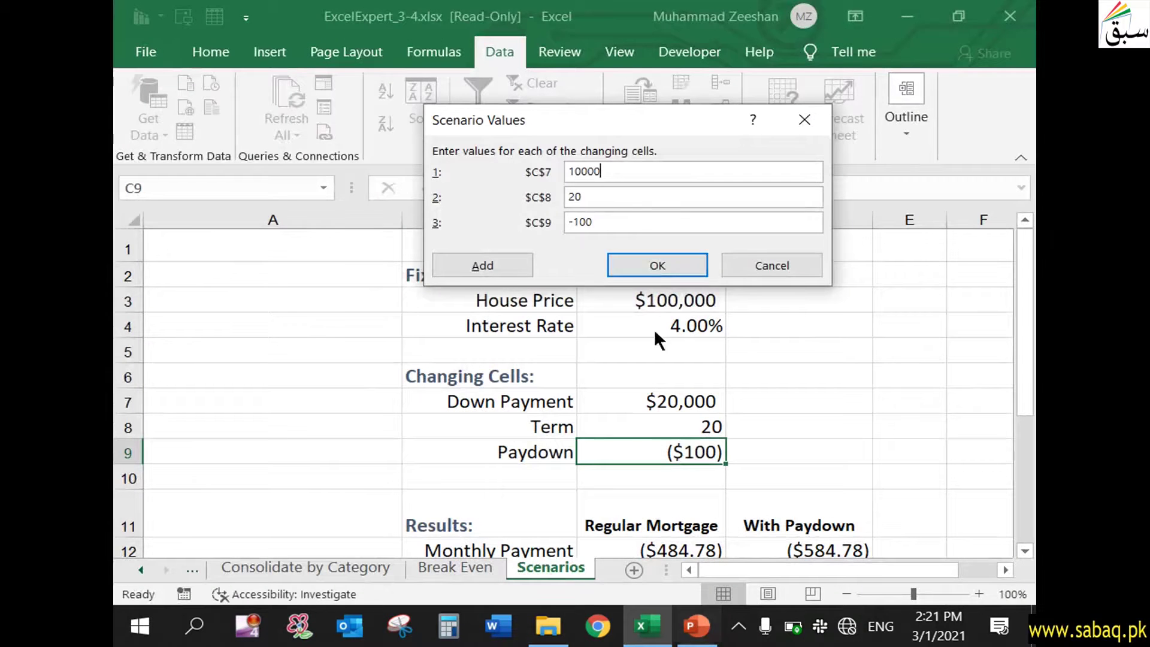
key("Tab")
type("30")
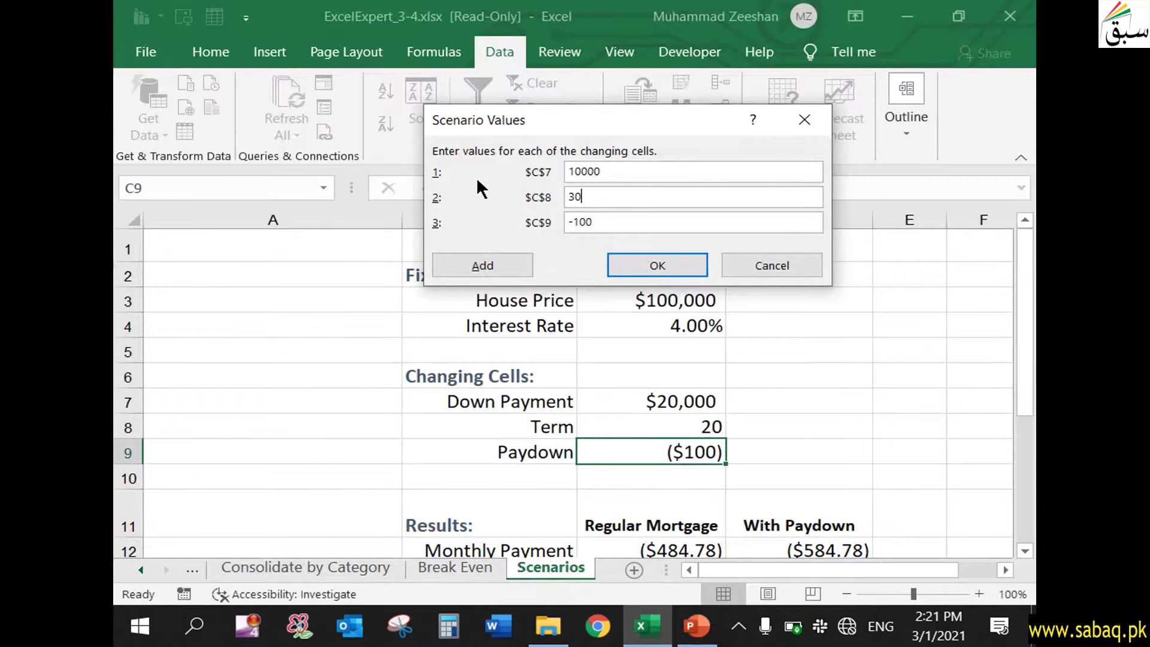
Check the Worst Case paydown on the PowerPoint slide, set C9 to 0 in Excel and save the scenario.
key("alt+Tab")
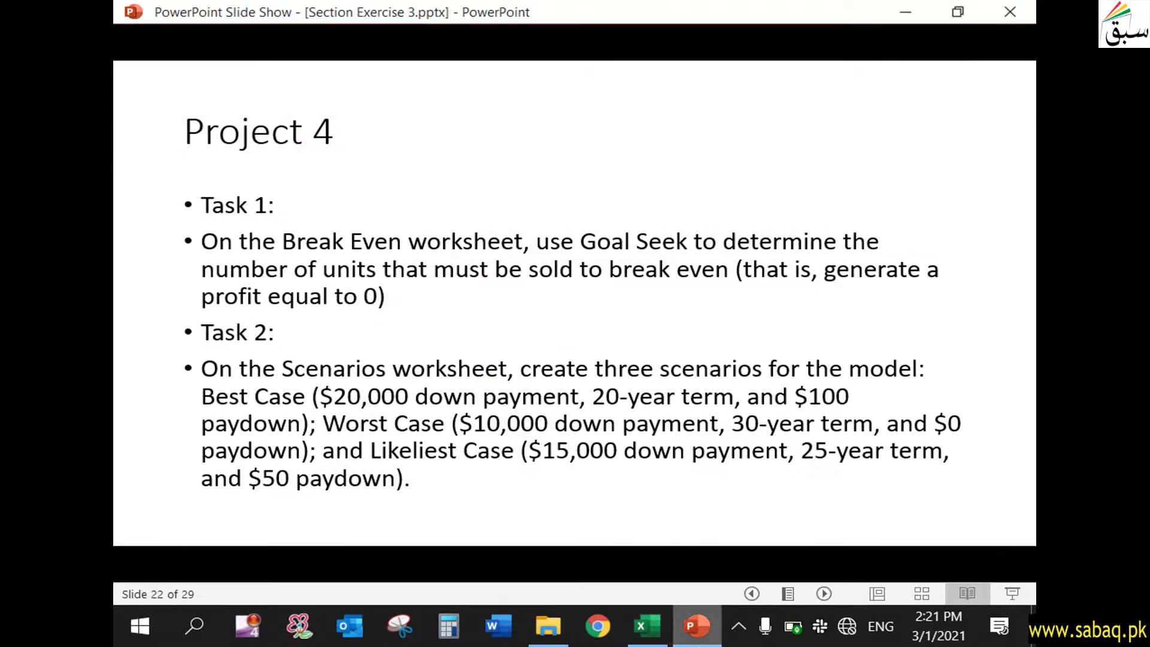
key("alt+Tab")
key("Tab")
type("0")
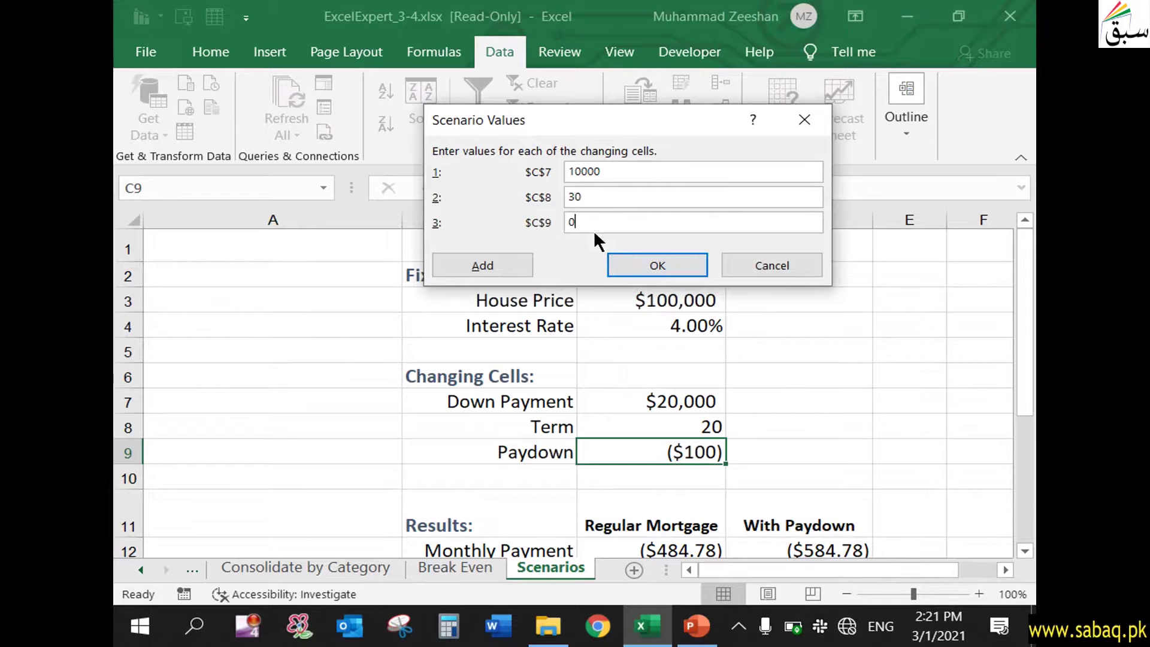
left_click(669, 265)
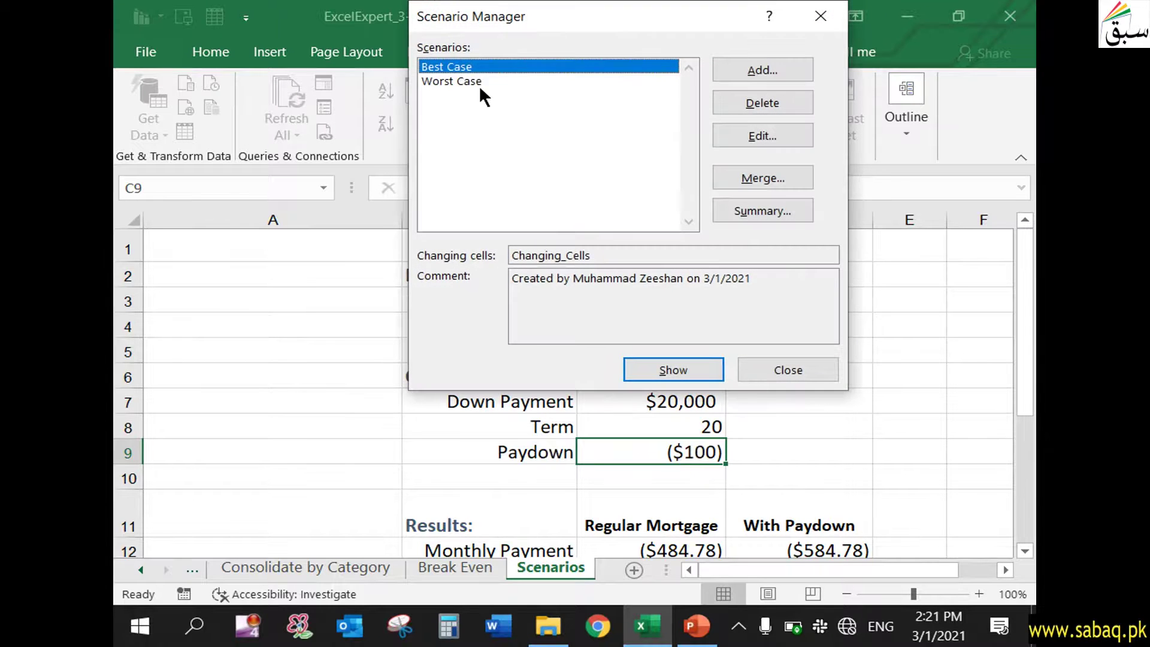
Check the PowerPoint slide, add a third scenario named Likeliest Case in Excel with changing cells C7:C9, and proceed to its values.
left_click(483, 82)
key("alt+Tab")
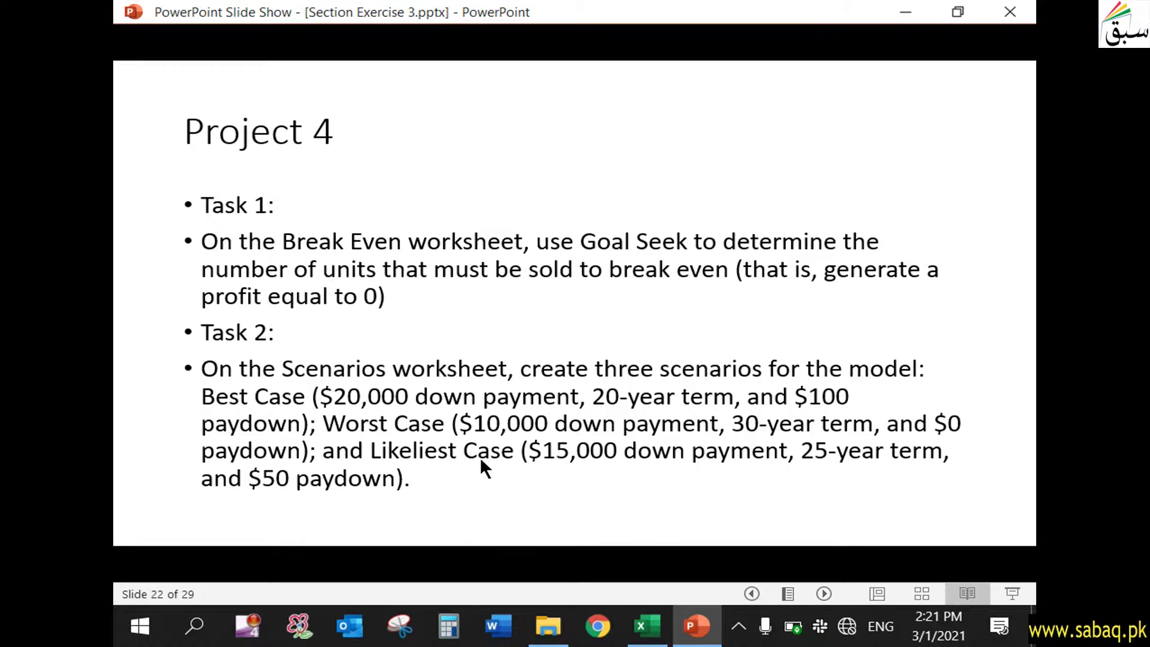
left_click(648, 626)
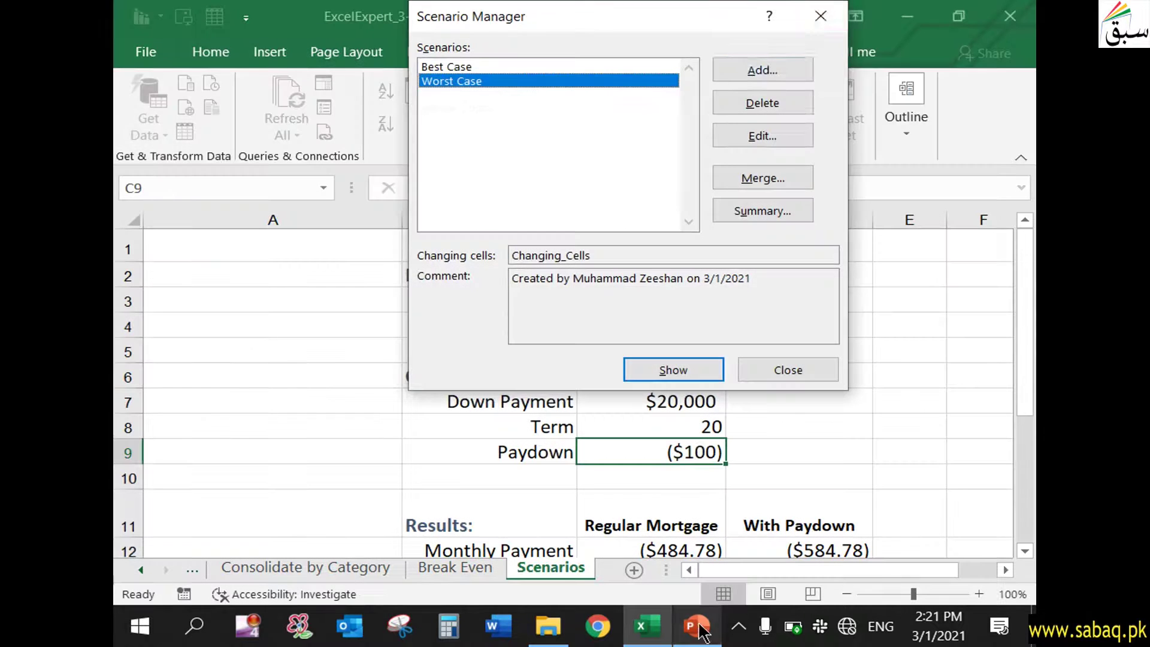
left_click(795, 71)
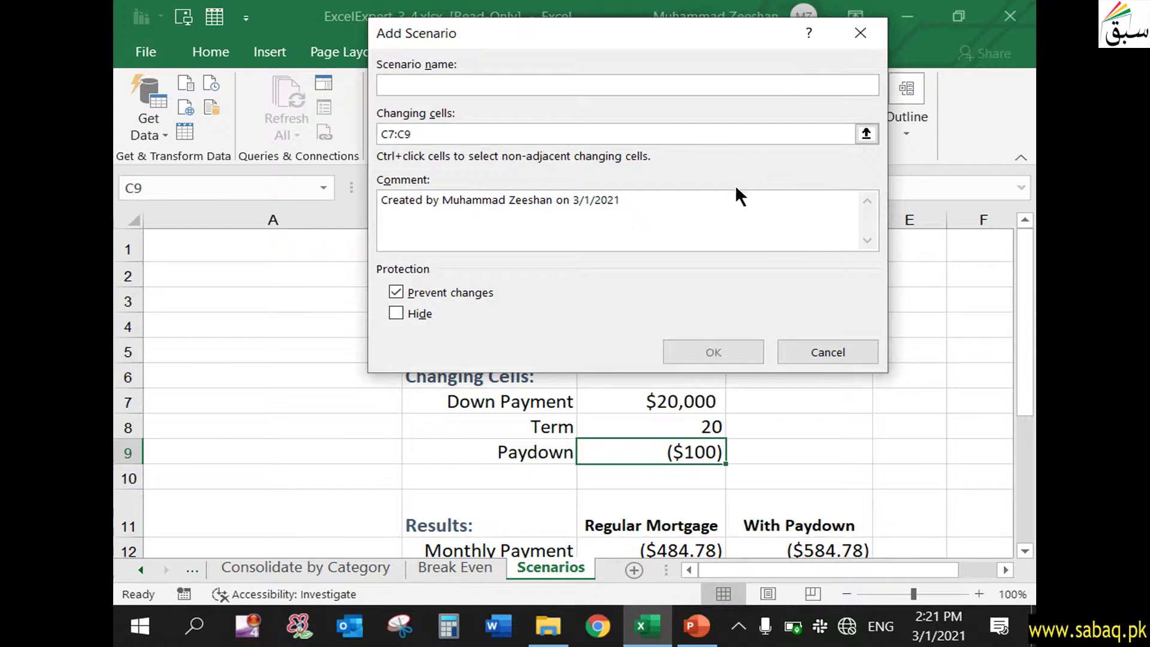
type("Likeliest Case")
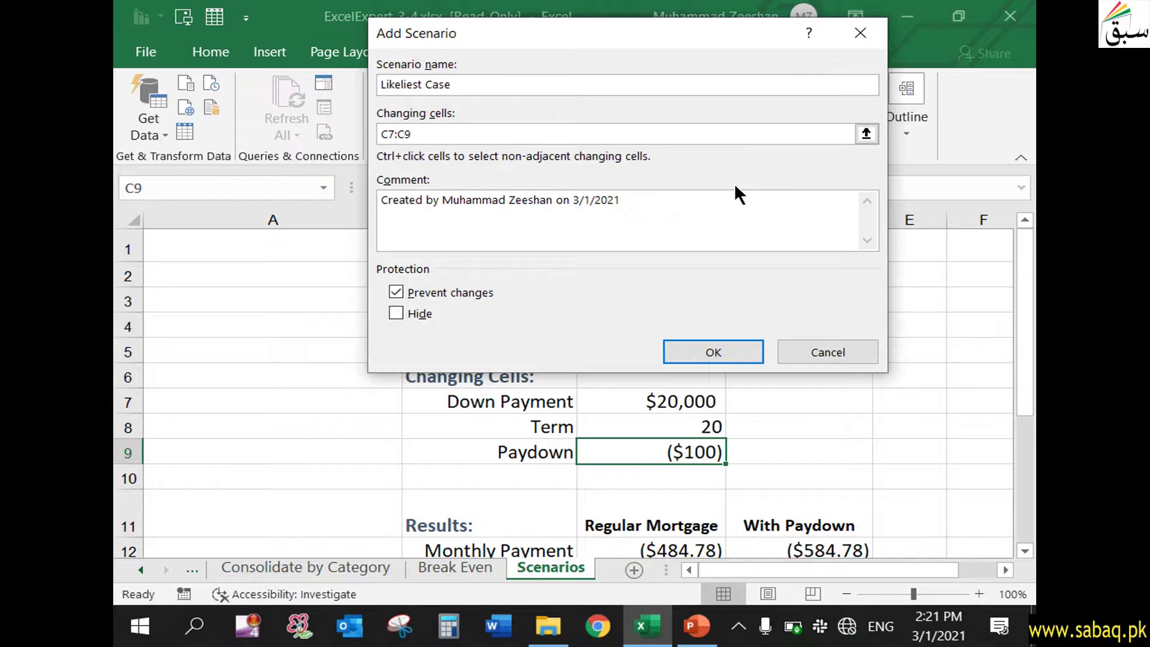
left_click(705, 627)
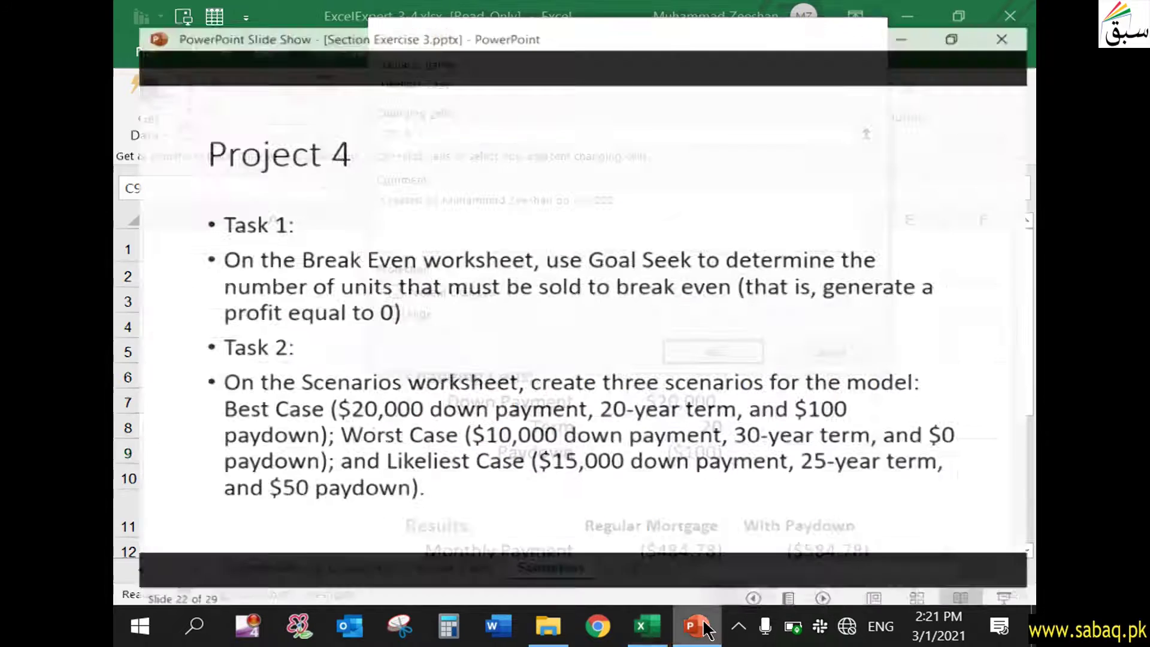
left_click(707, 625)
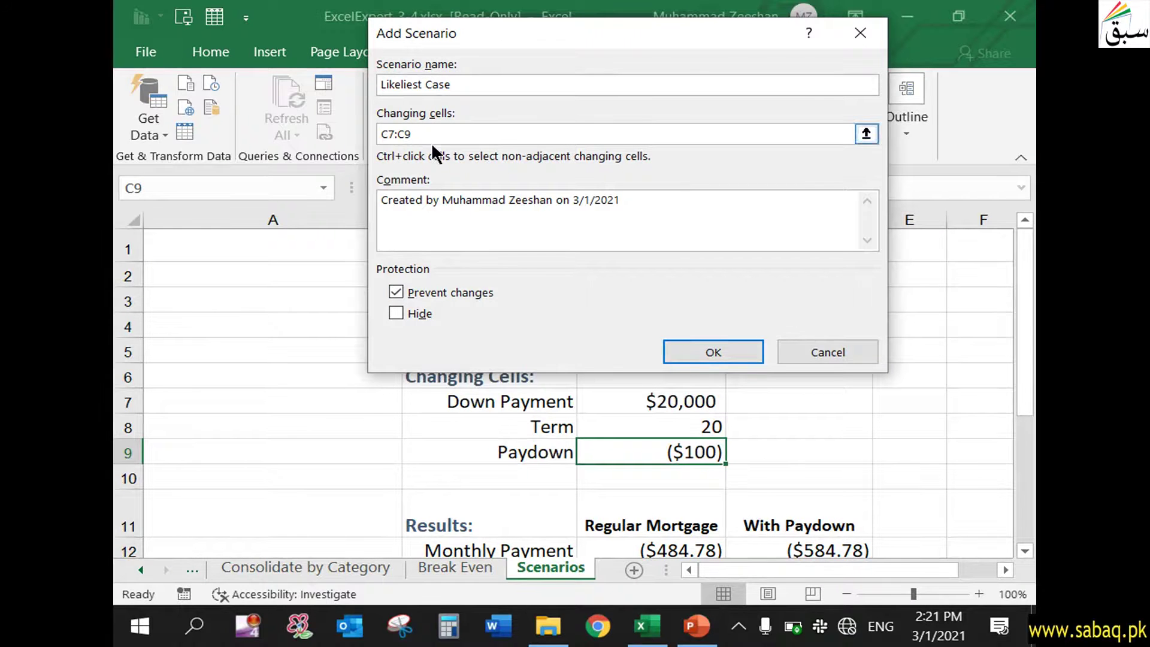
left_click(692, 350)
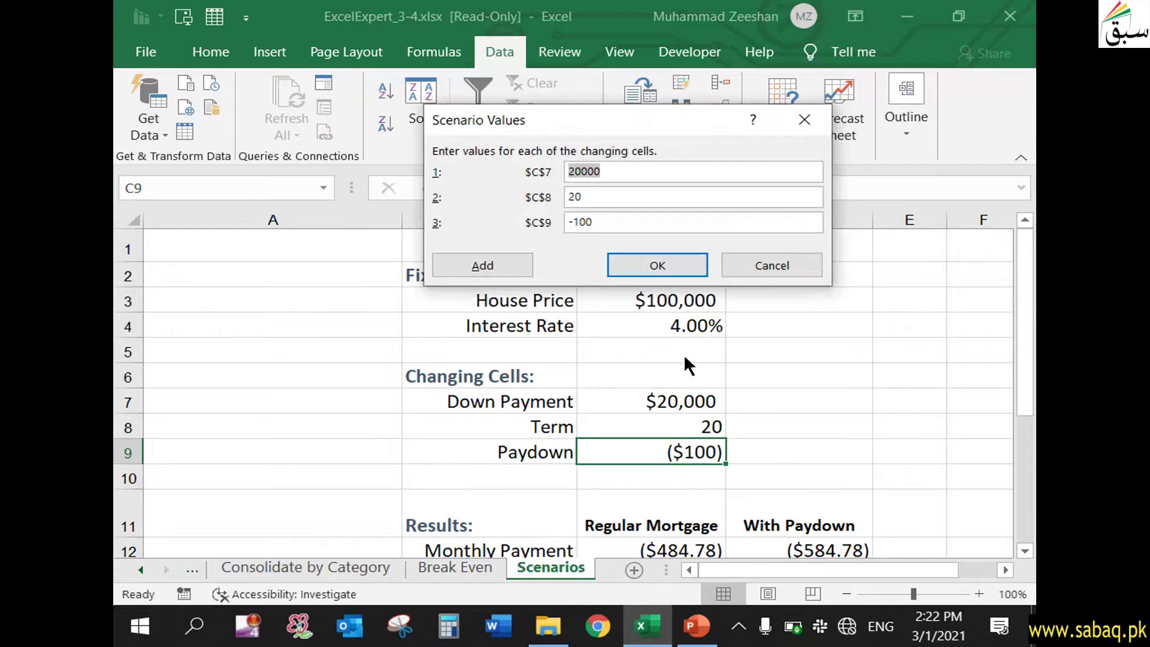
Consult the PowerPoint slide and set the Likeliest Case values in Excel to 15000 for the down payment (C7) and 30 for the term (C8).
left_click(697, 626)
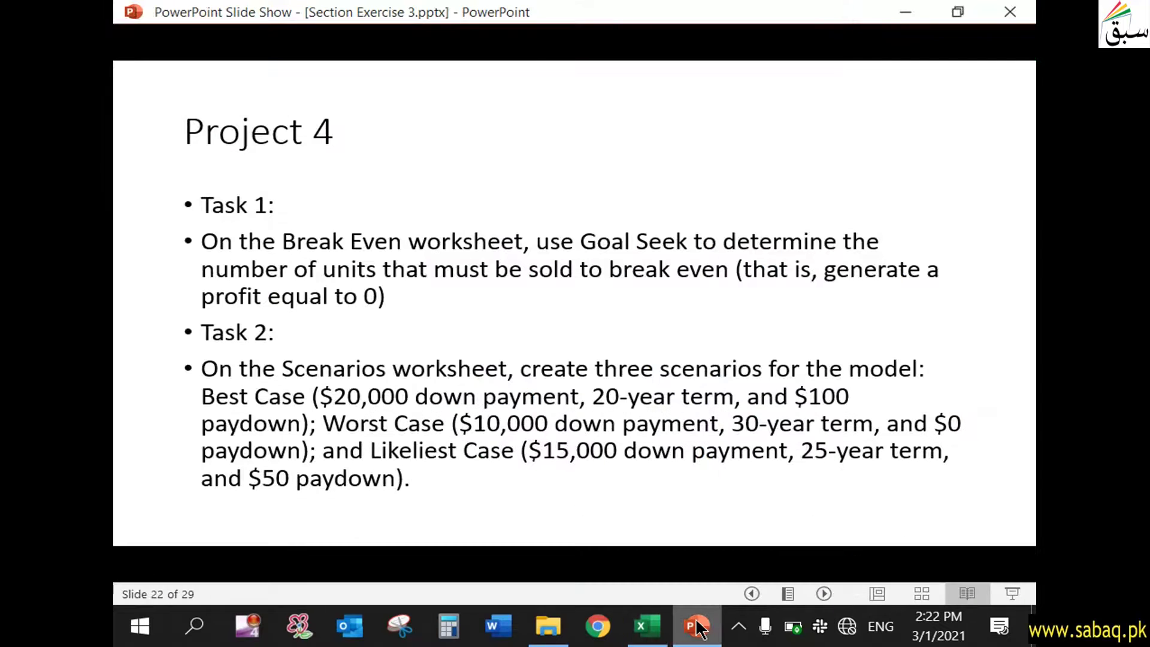
left_click(696, 626)
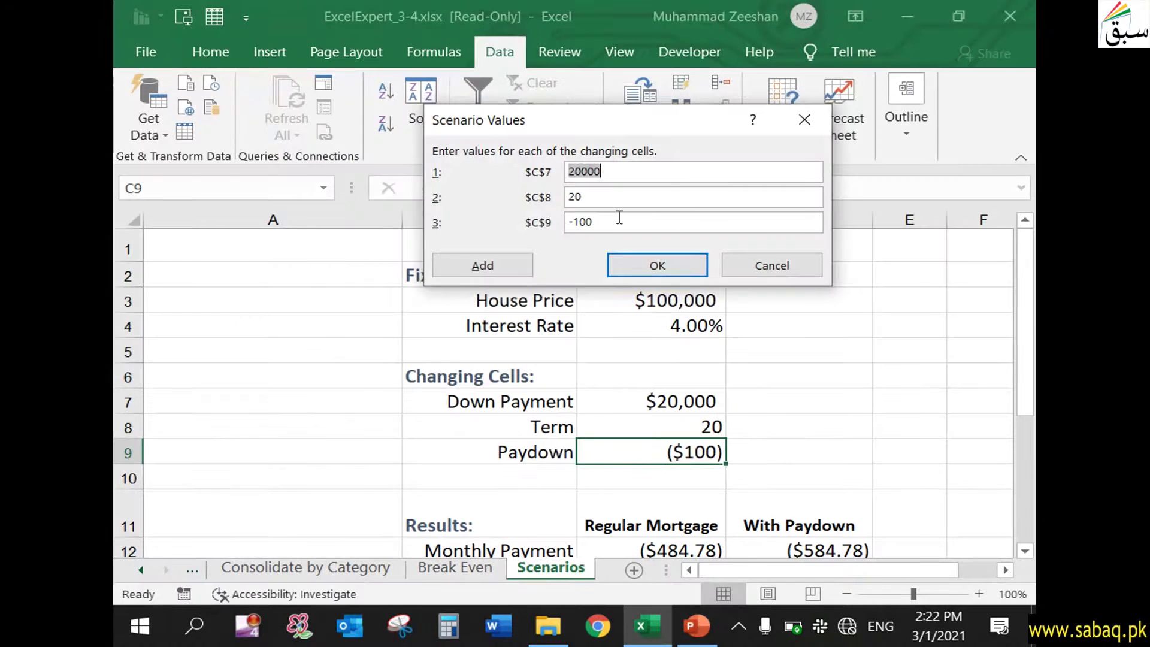
type("1")
left_click(707, 640)
left_click(708, 641)
key("Tab")
type("30")
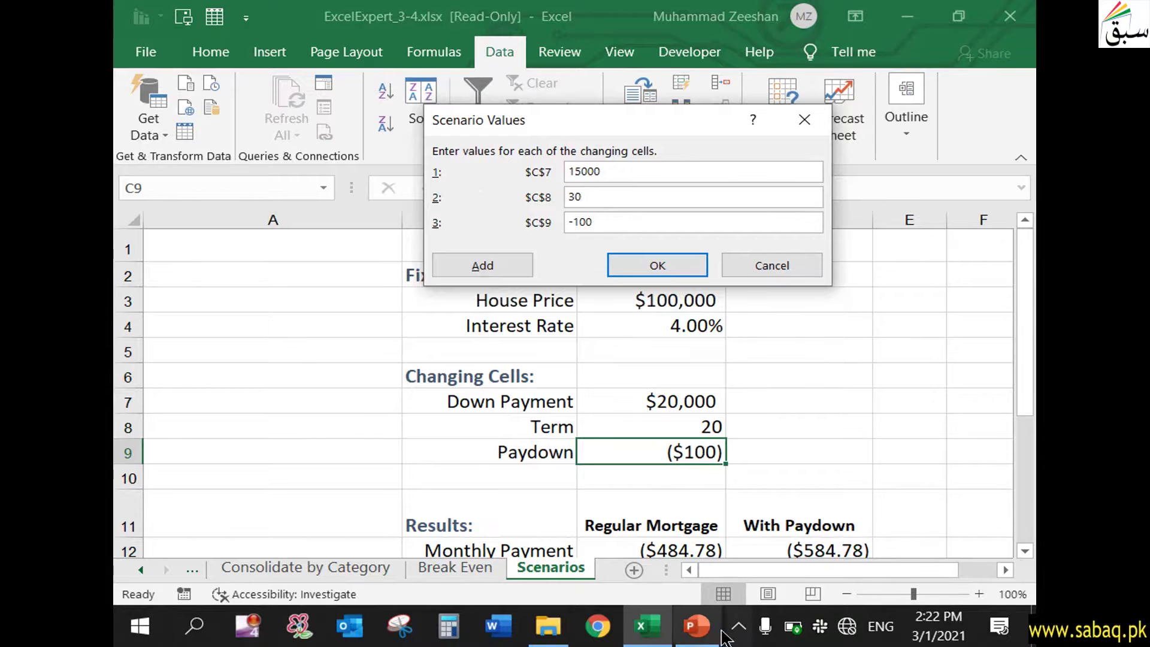
Recheck the Likeliest Case term on the PowerPoint slide and correct the C8 value in Excel to 25.
left_click(698, 630)
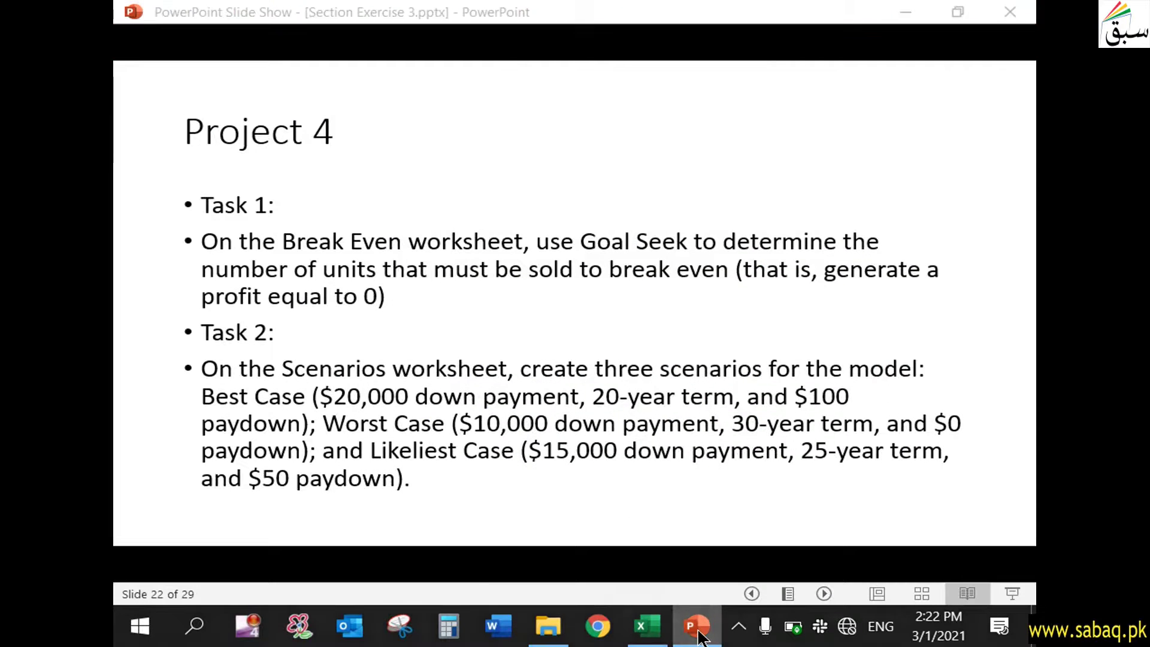
left_click(699, 632)
left_click_drag(627, 221, 541, 213)
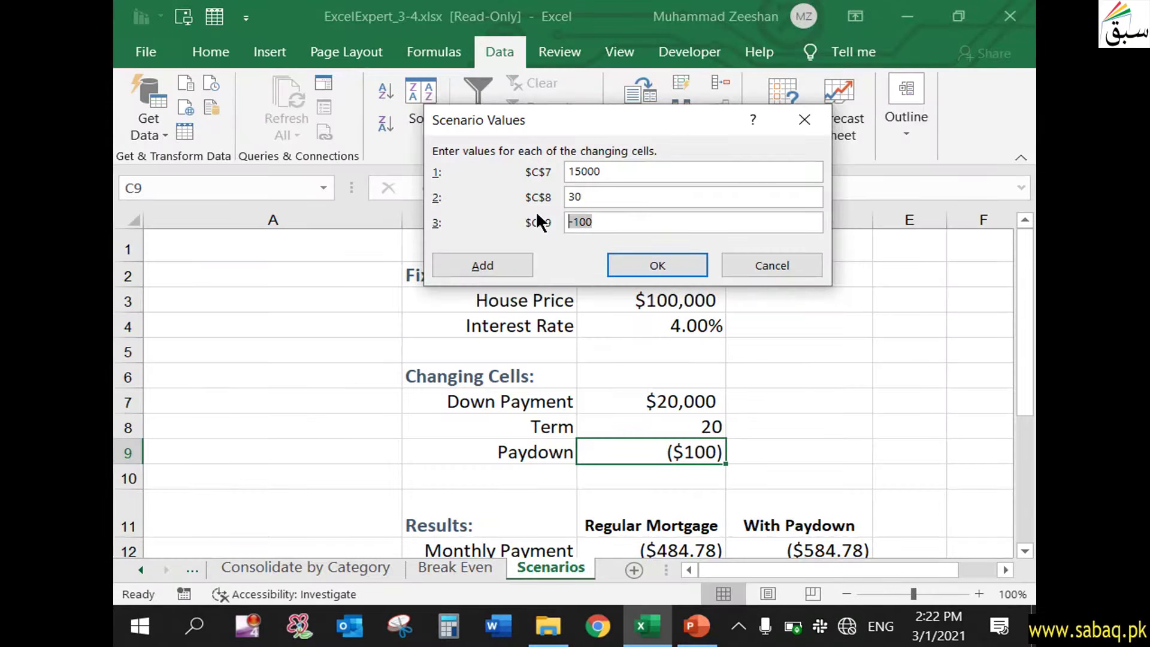
left_click(697, 628)
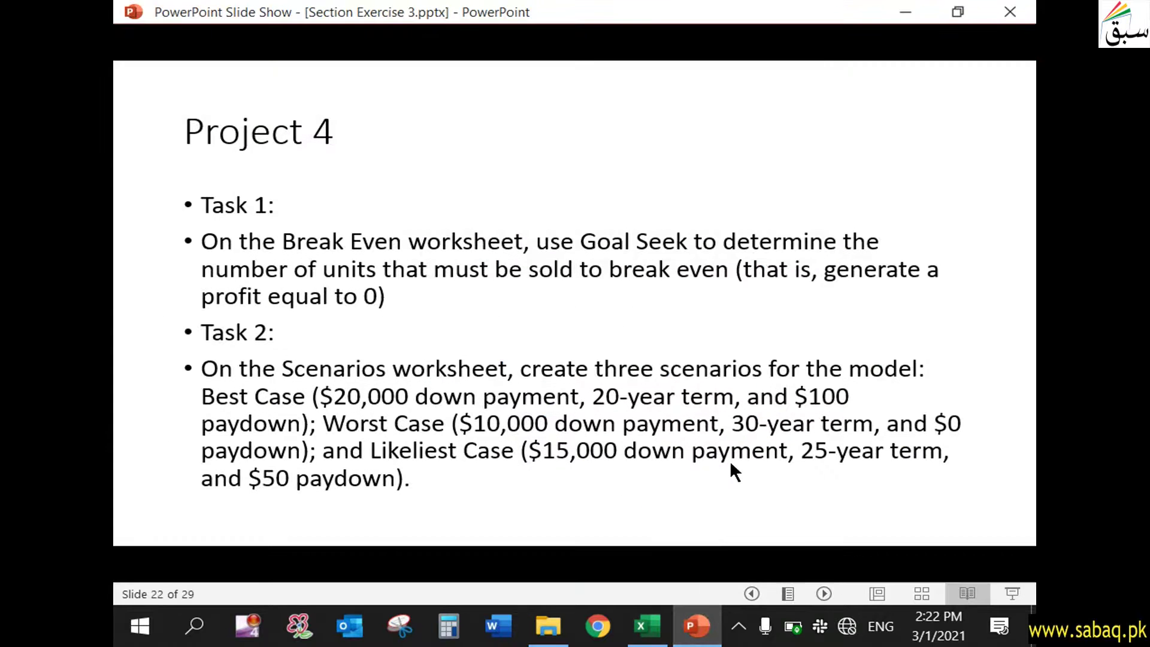
left_click(647, 626)
left_click_drag(601, 195, 537, 196)
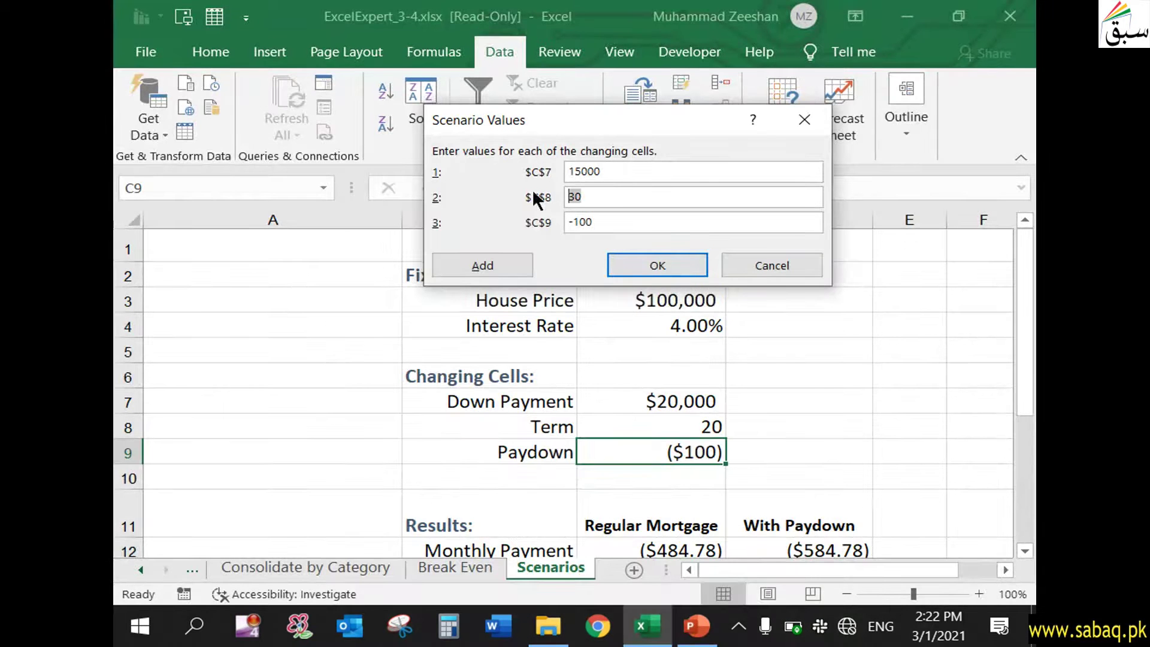
type("25")
Check the Likeliest Case paydown on the PowerPoint slide, set C9 to 50 in Excel and save the scenario.
left_click(697, 626)
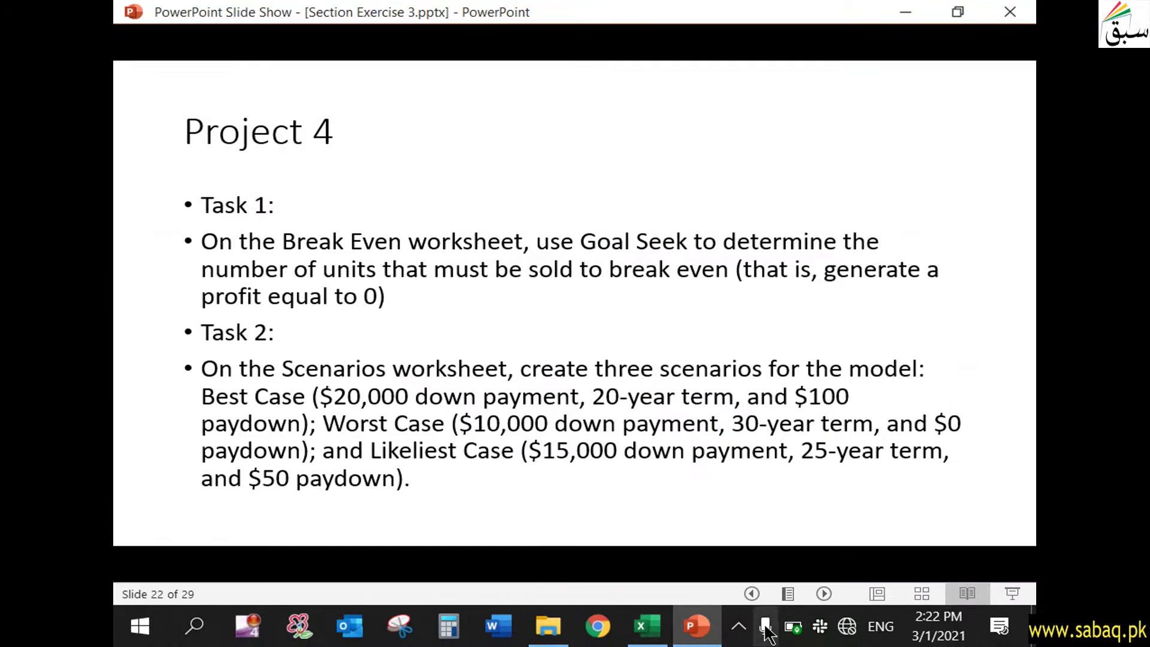
left_click(647, 626)
left_click_drag(617, 223, 454, 218)
type("50")
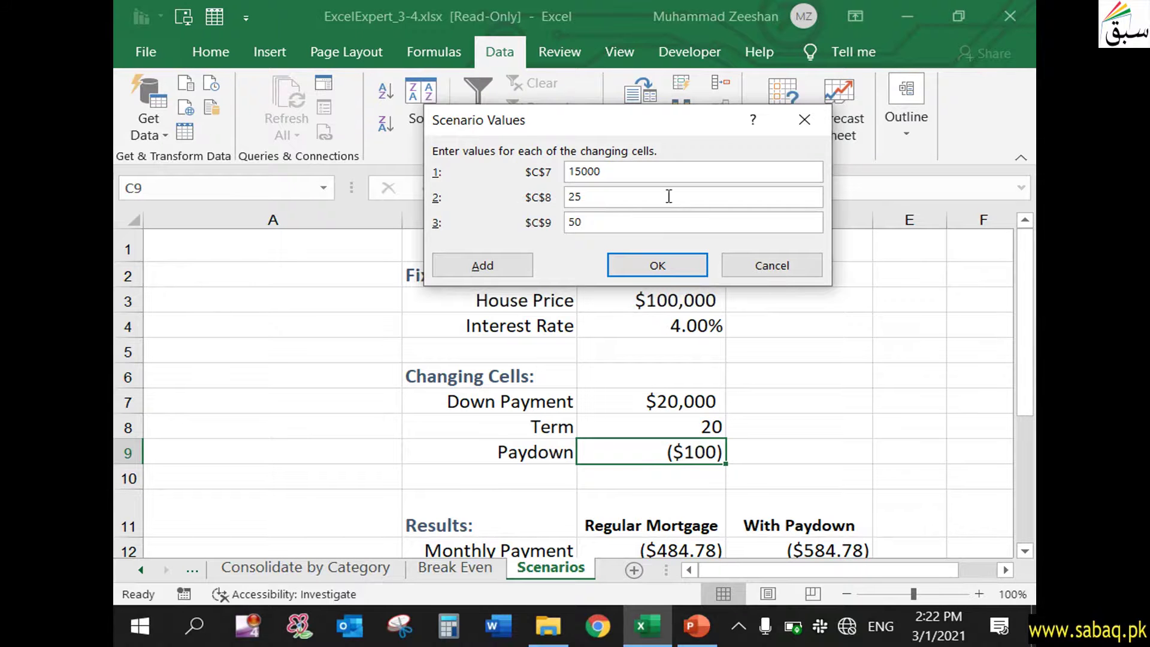
left_click(679, 266)
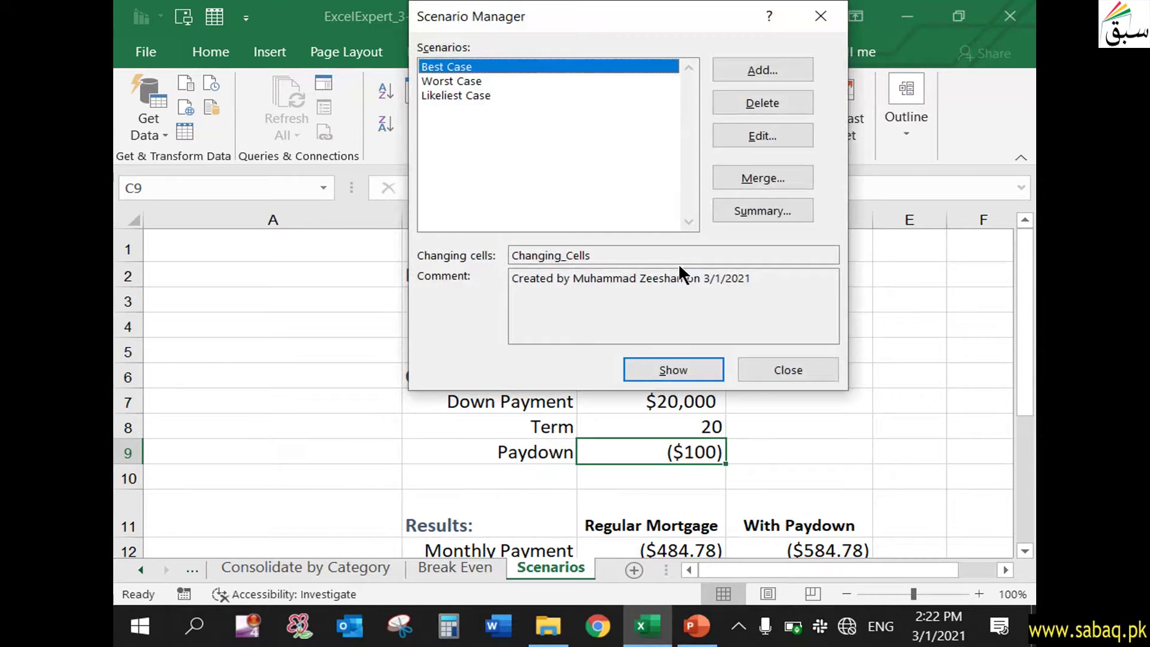
Move the Scenario Manager clear of the model's values and show the Best Case, Worst Case and Likeliest Case scenarios in turn.
left_click_drag(521, 18, 240, 19)
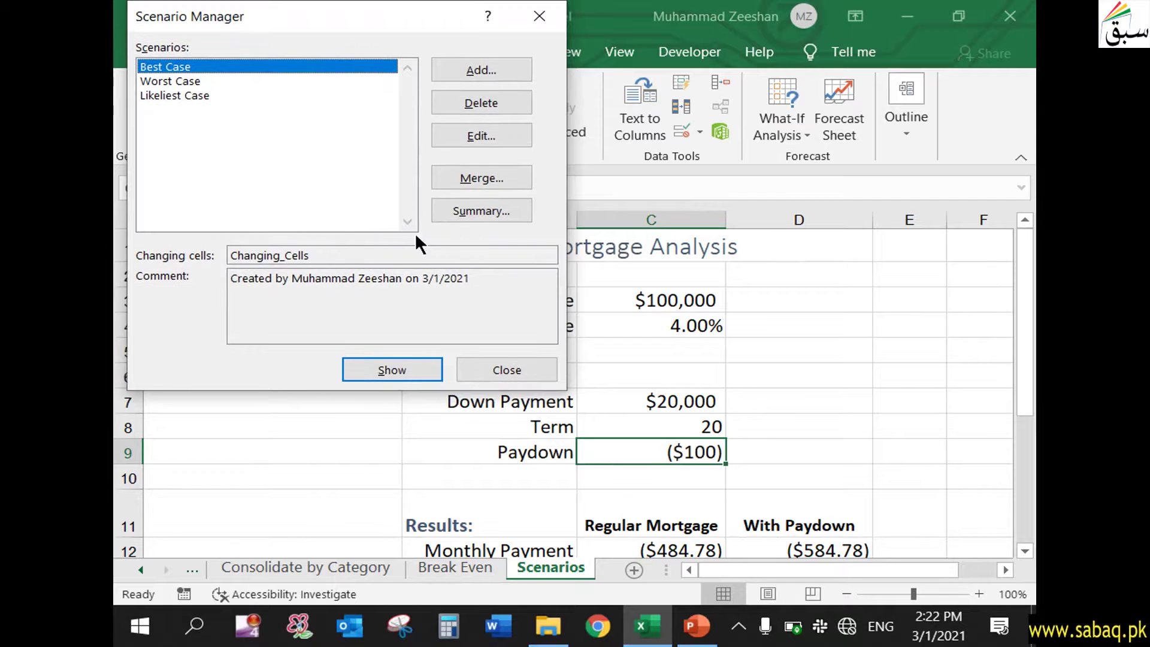
left_click(379, 364)
left_click(185, 79)
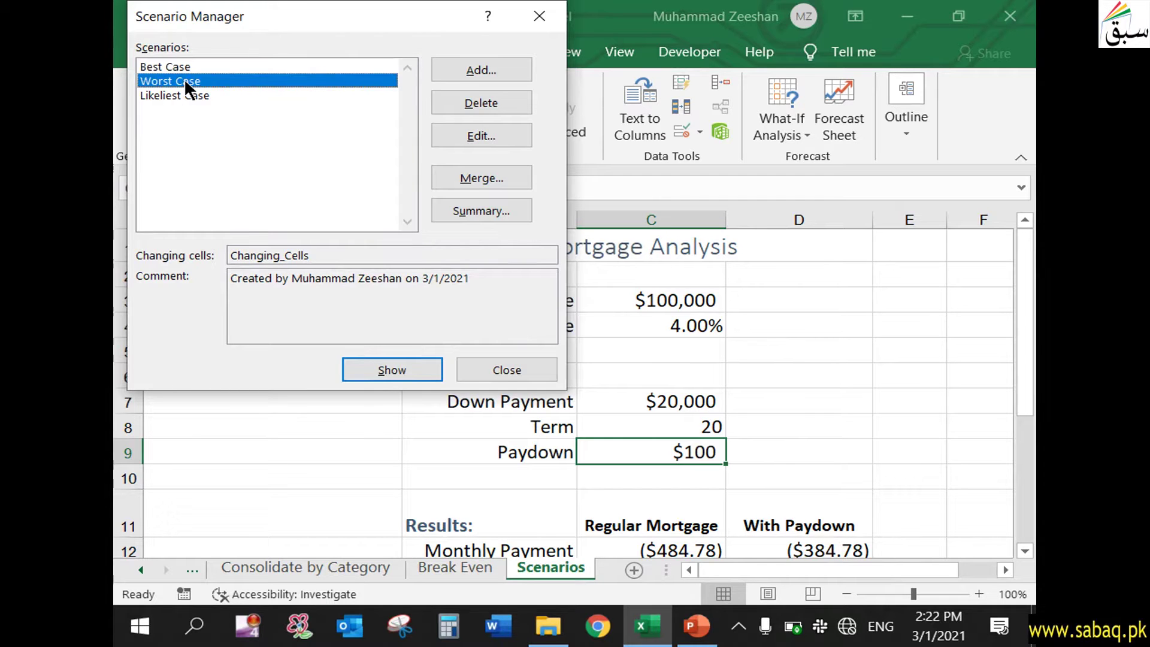
left_click(423, 367)
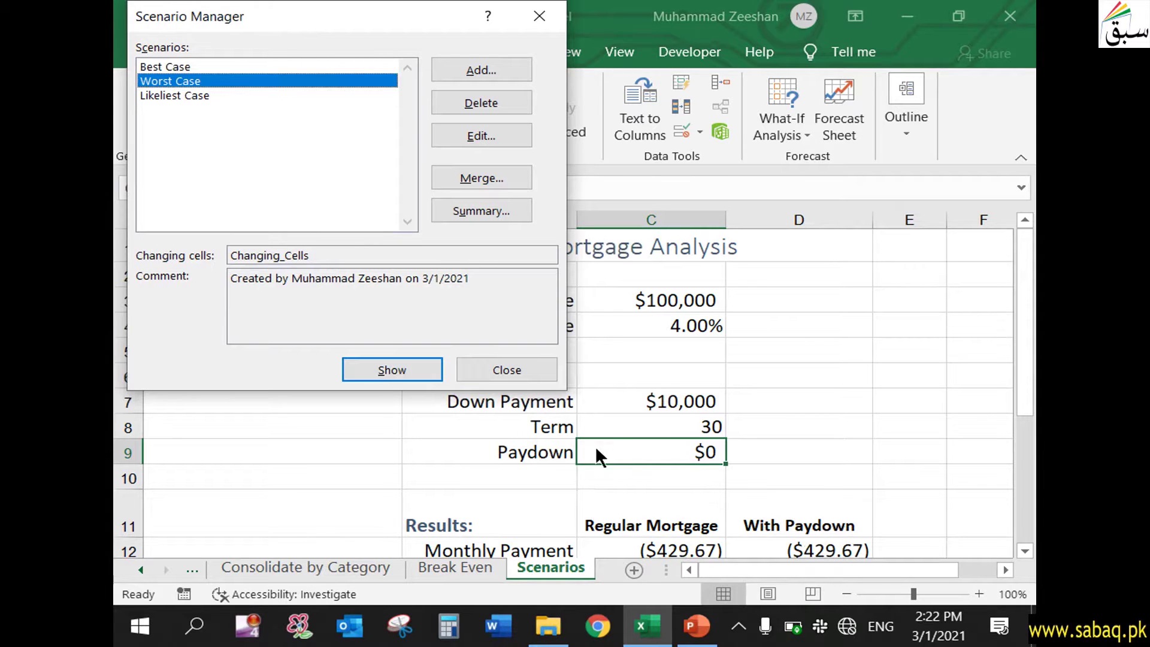
left_click(213, 95)
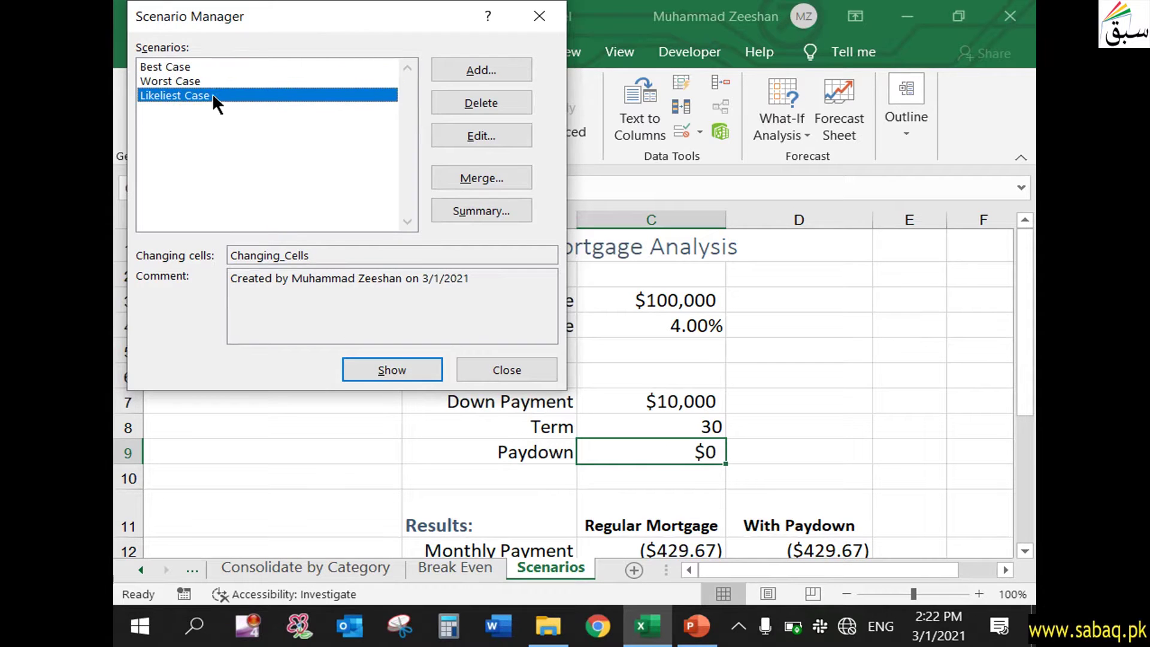
left_click(397, 364)
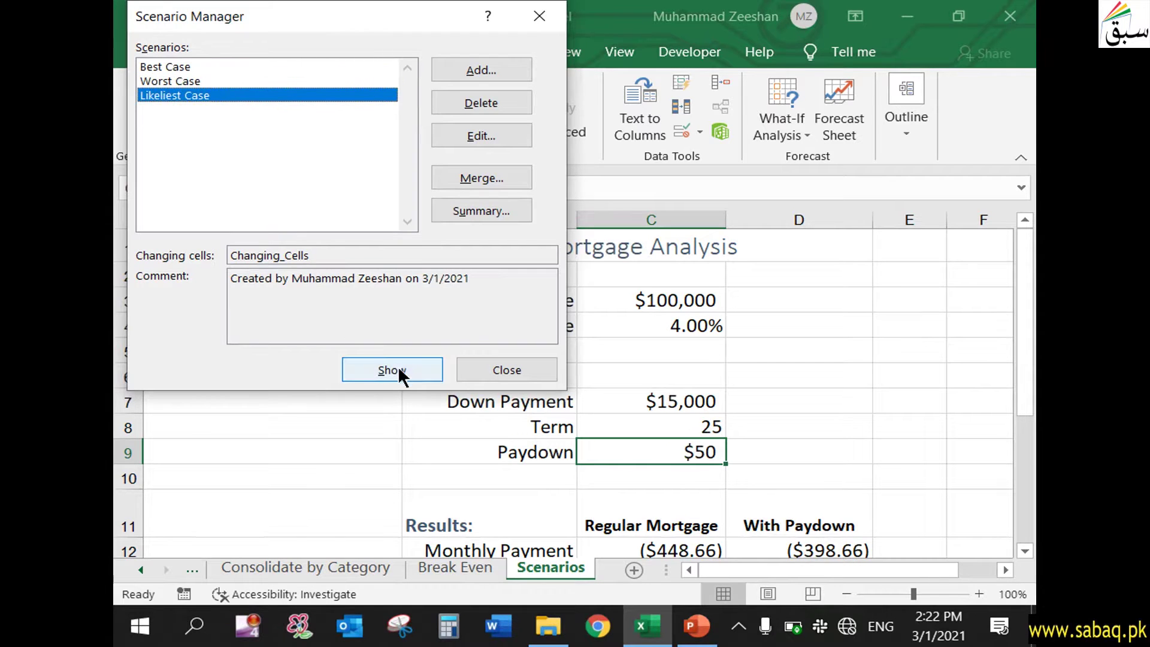
Generate a scenario summary report using D14 (total savings) as the result cell.
left_click(232, 66)
left_click(522, 216)
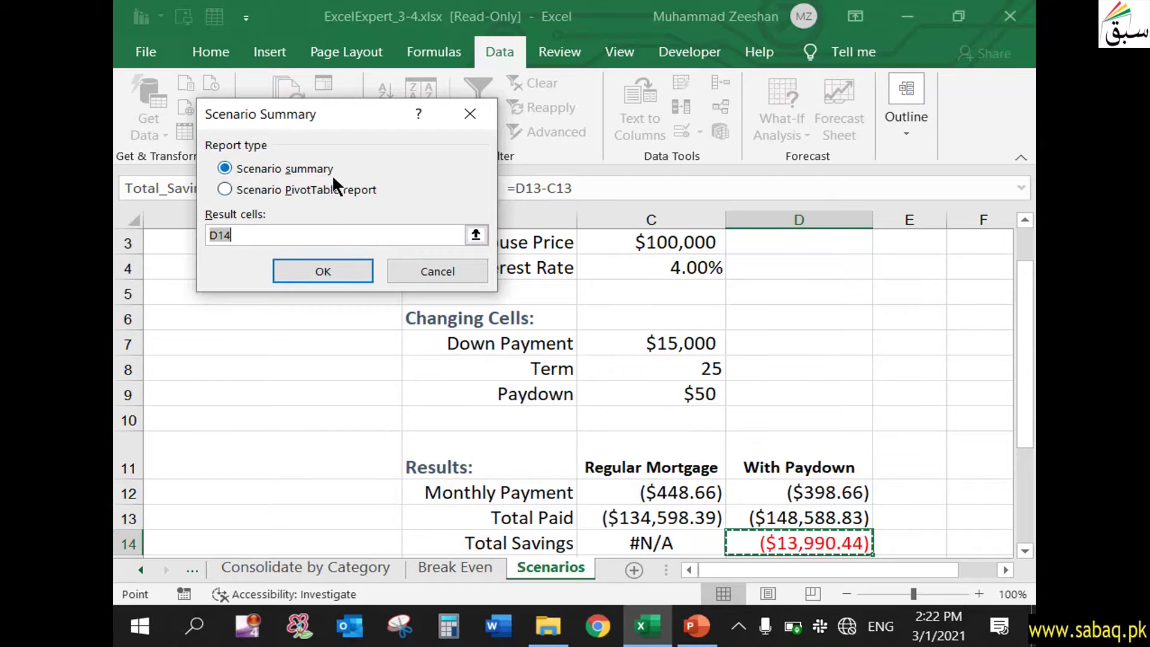
left_click(354, 267)
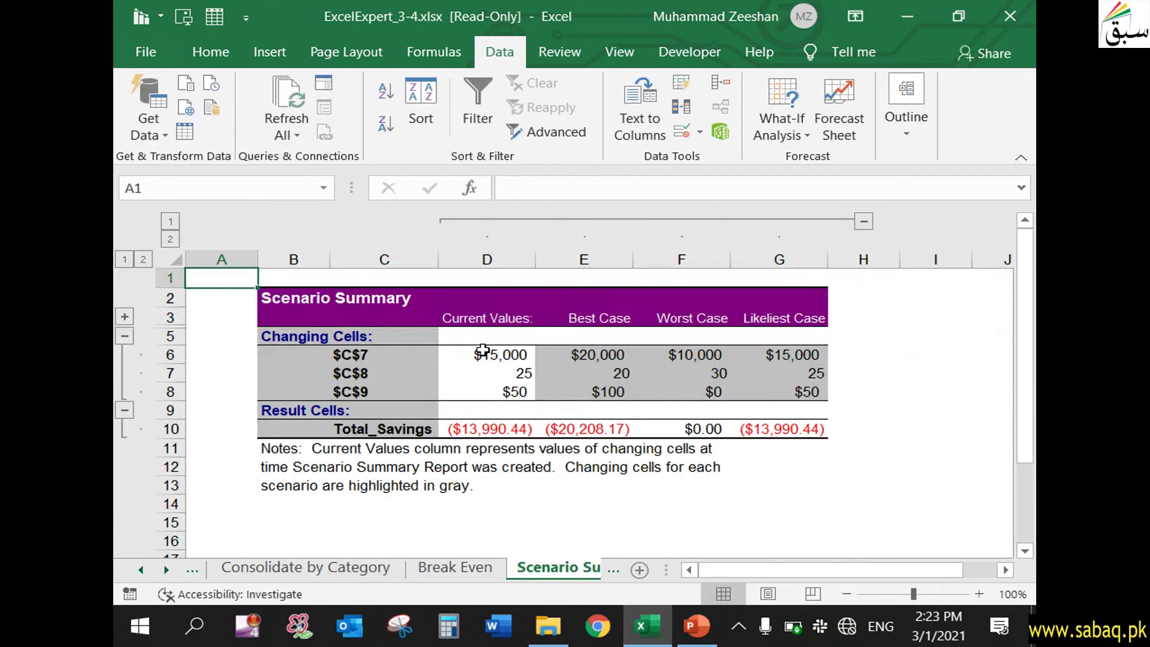
Examine the Scenario Summary sheet, comparing the changing cells and Total_Savings across the current values and the three scenarios.
left_click(561, 534)
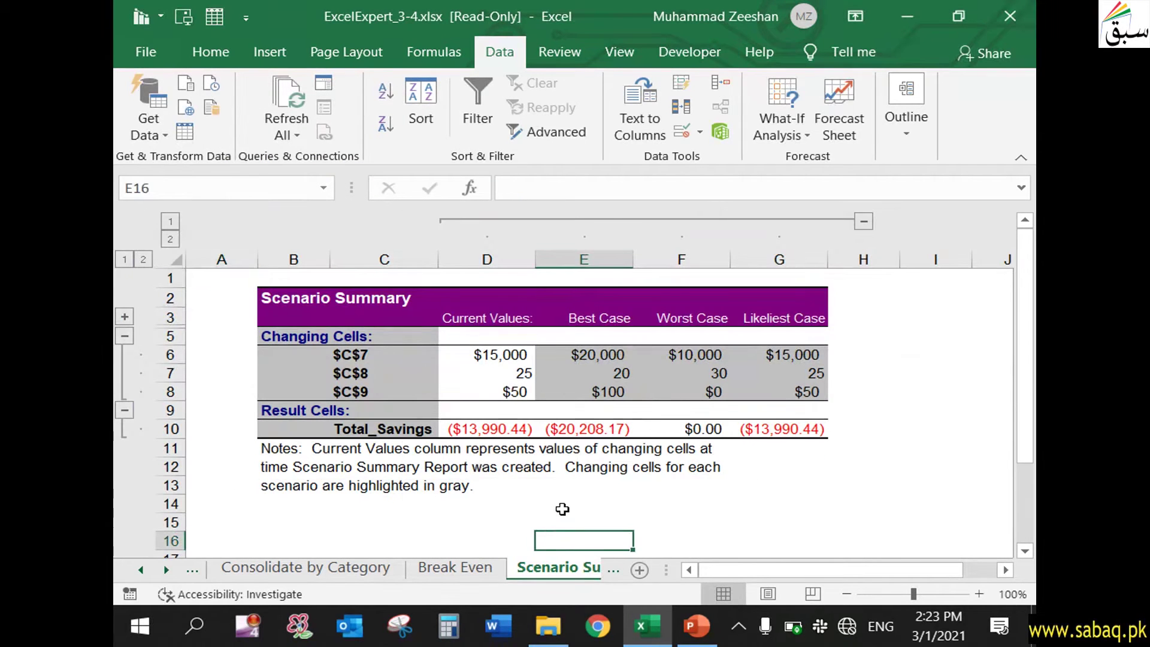
left_click_drag(384, 359, 382, 391)
left_click_drag(519, 359, 519, 392)
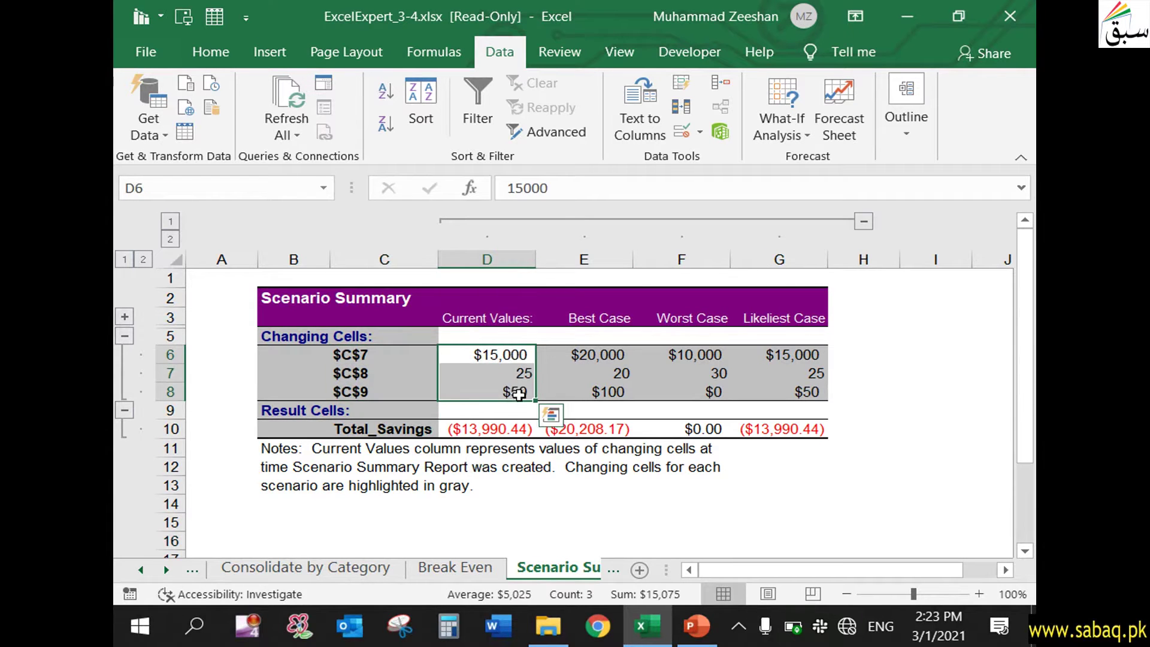
left_click(600, 356)
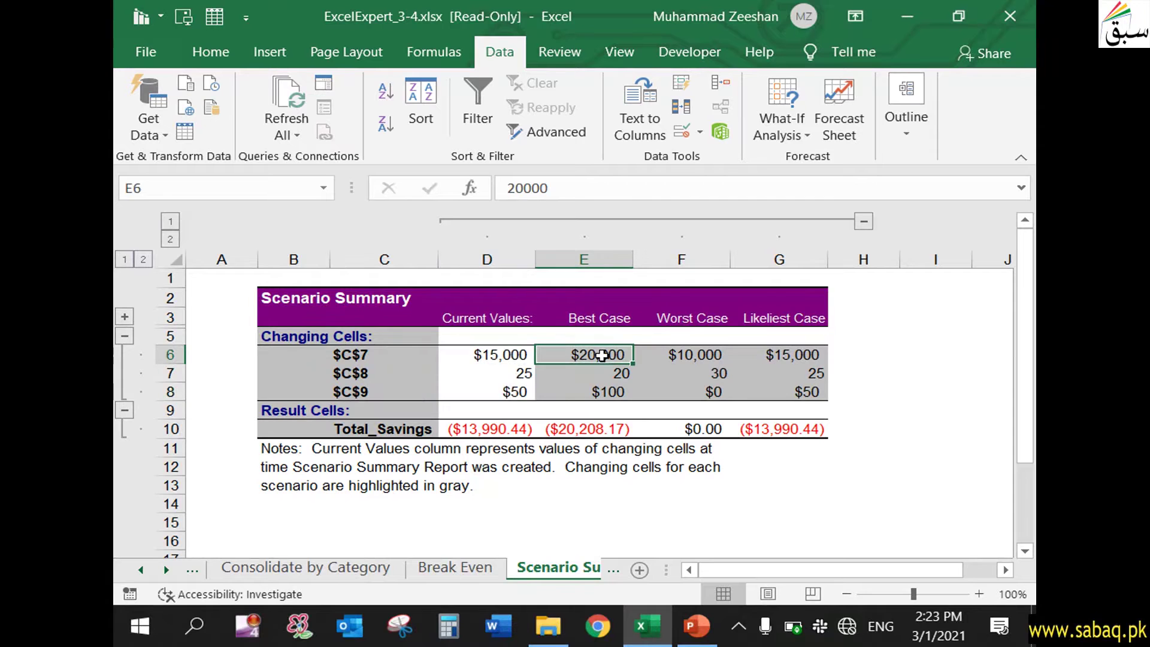
left_click(590, 428)
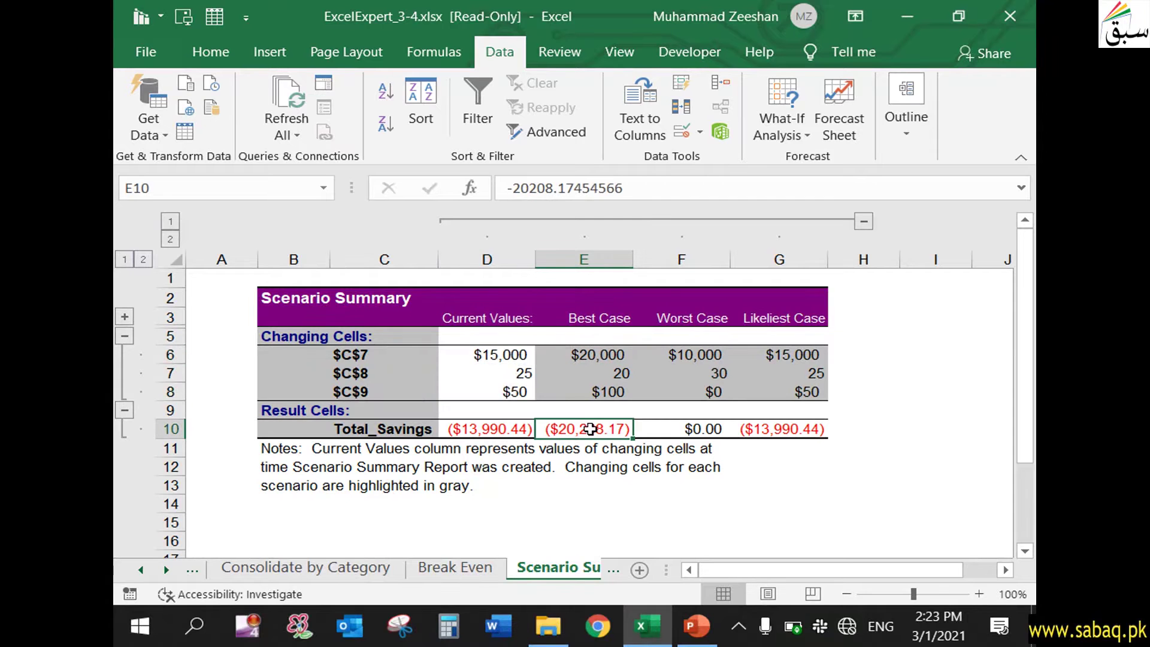
left_click(794, 356)
left_click(788, 444)
left_click(712, 356)
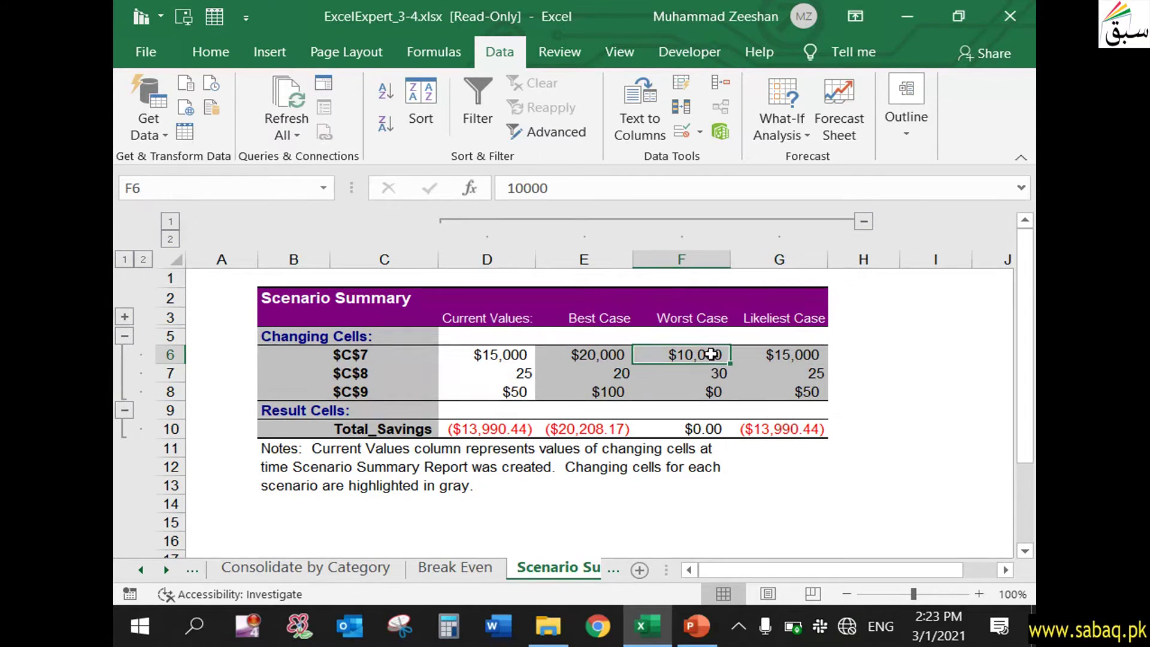
left_click(707, 433)
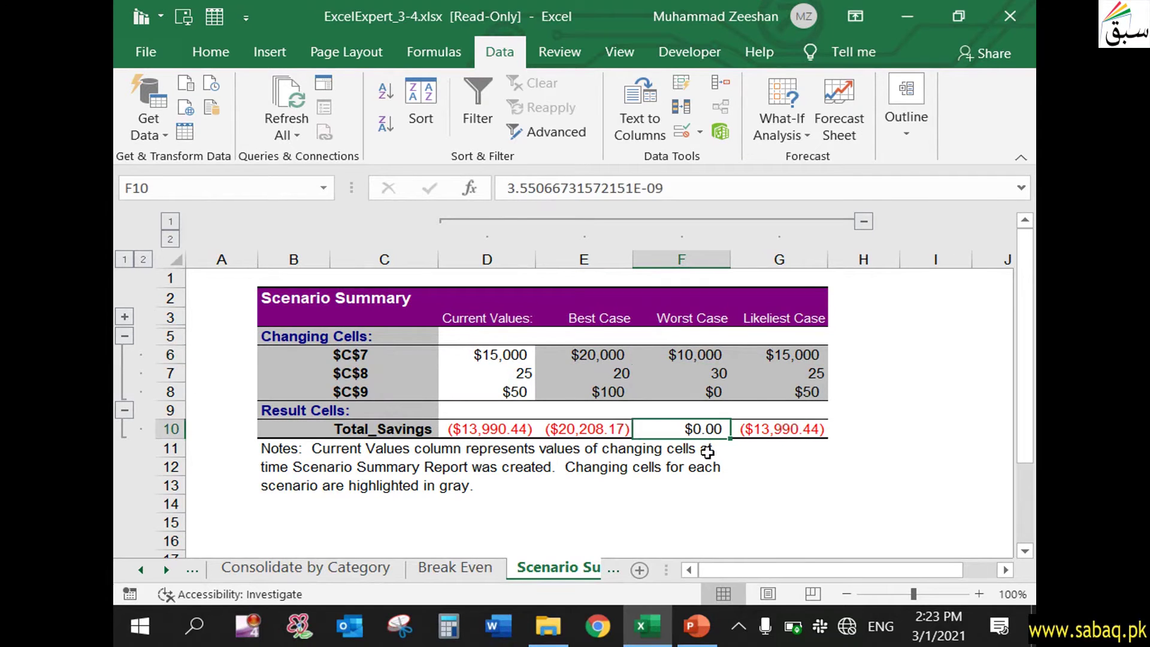
left_click(688, 505)
left_click_drag(409, 356, 403, 394)
left_click(377, 429)
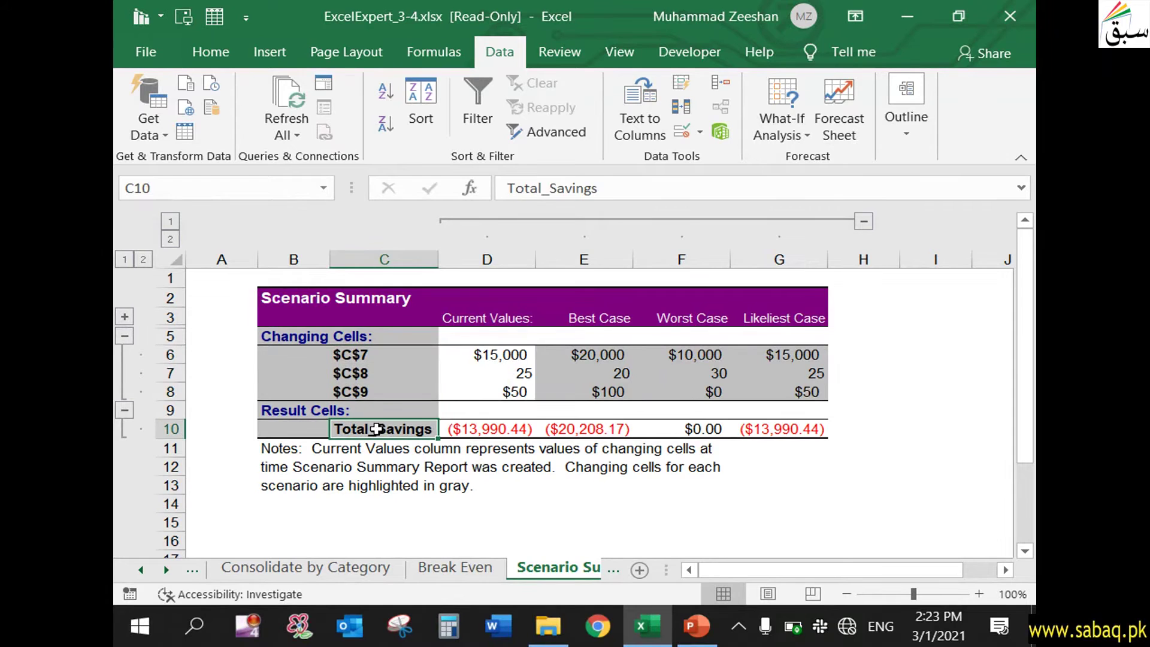
left_click(759, 436)
scroll(663, 490, "down", 2)
scroll(662, 490, "up", 2)
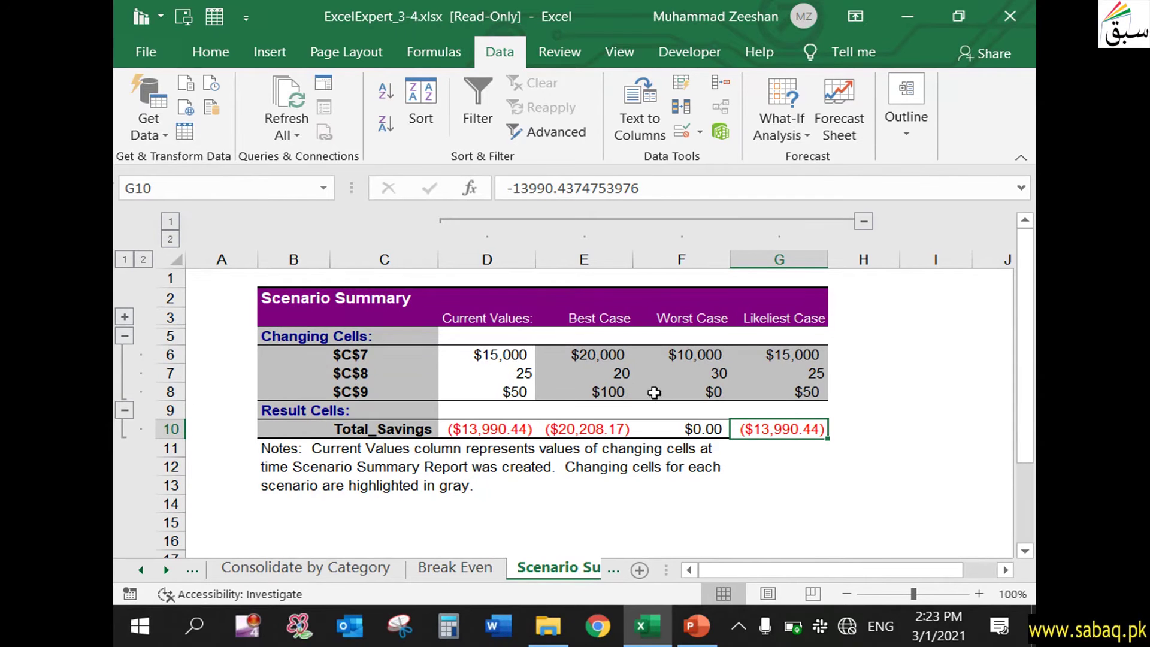
Switch to the PowerPoint slide show and step back through the Project 4 slide to Task 1.
left_click(709, 632)
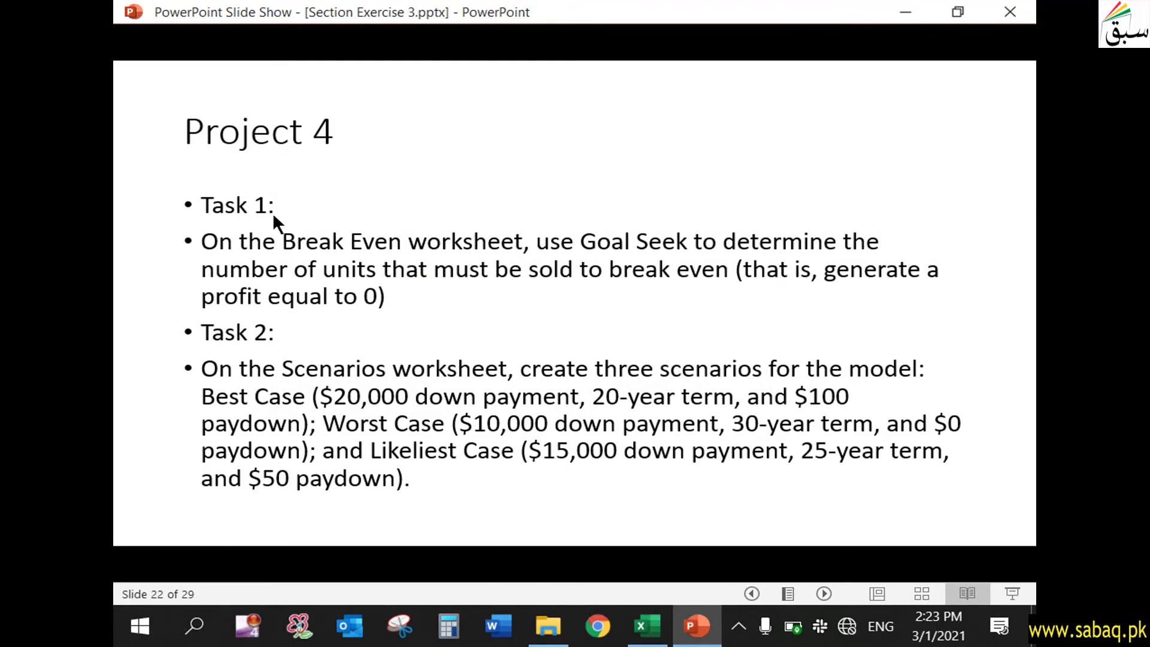
scroll(371, 420, "up", 5)
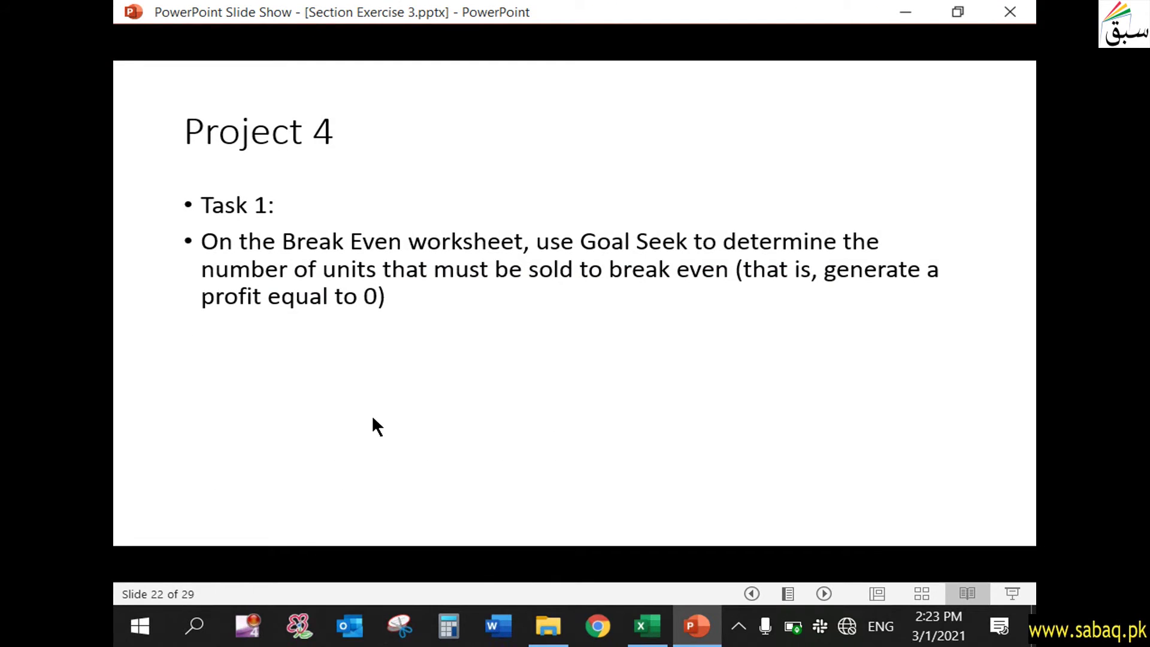